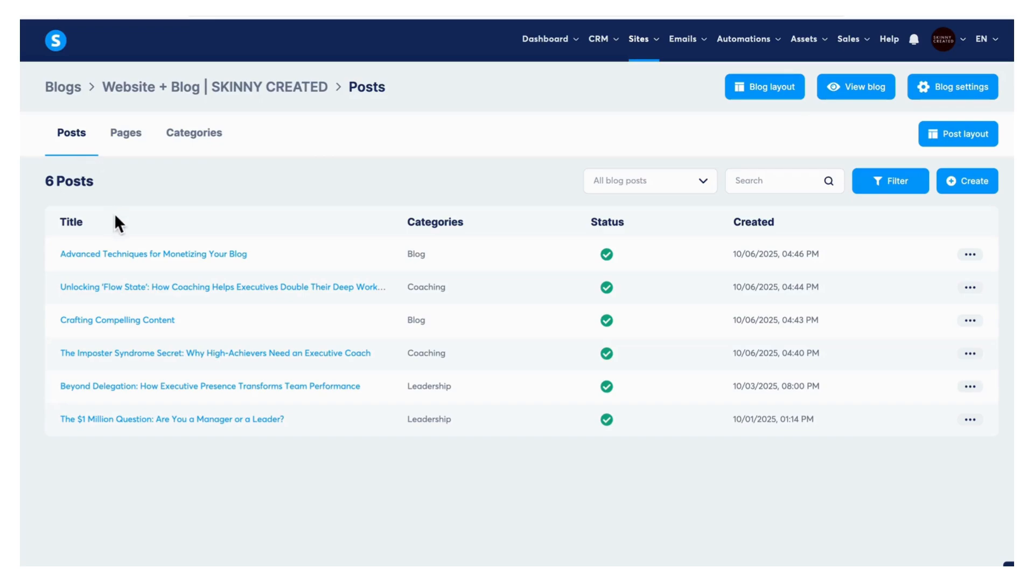
Step: Review the blog's lists of pages and categories, and its name, domain and URL settings
left_click(131, 136)
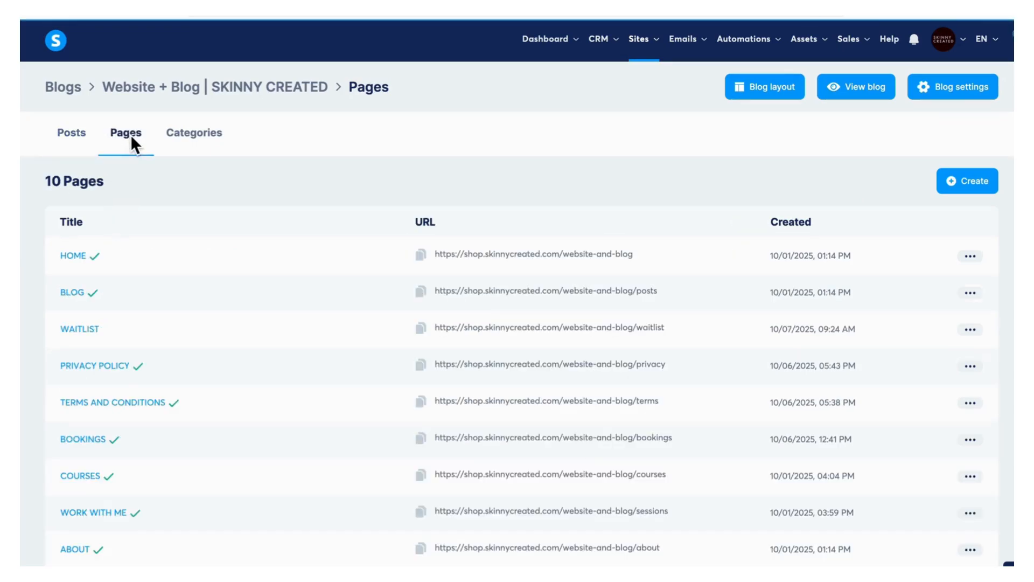
left_click(201, 140)
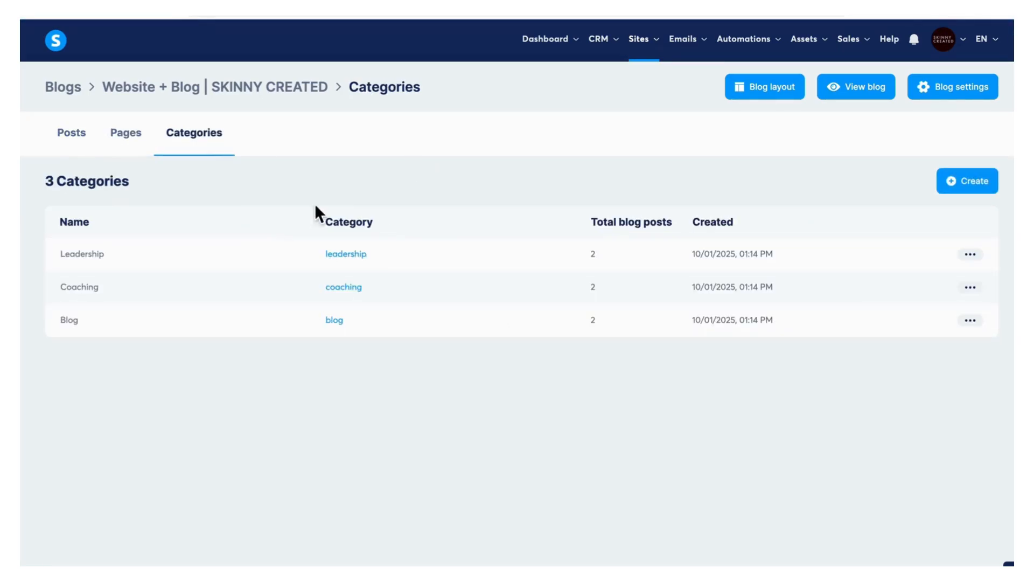
left_click(950, 86)
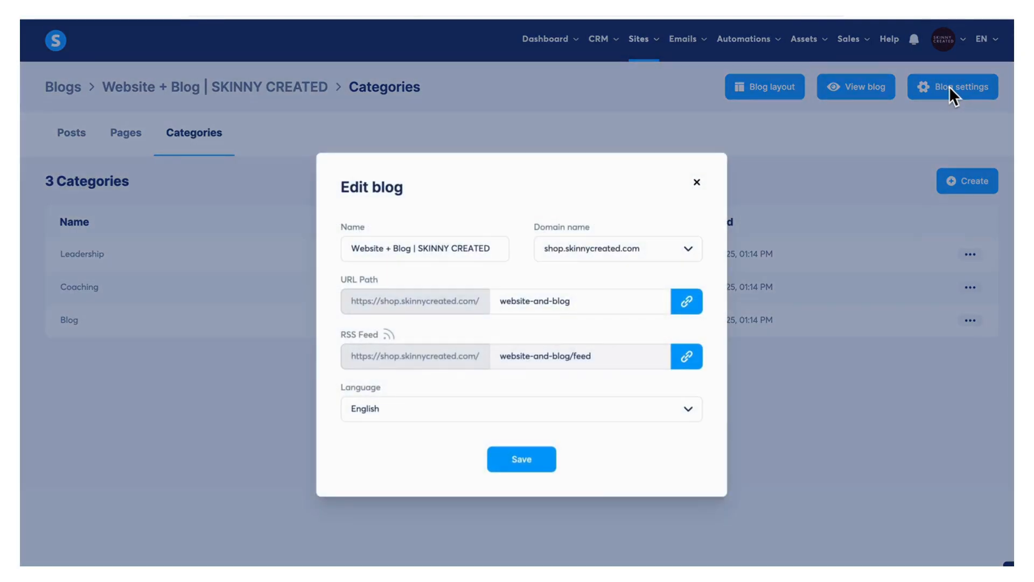
left_click(543, 462)
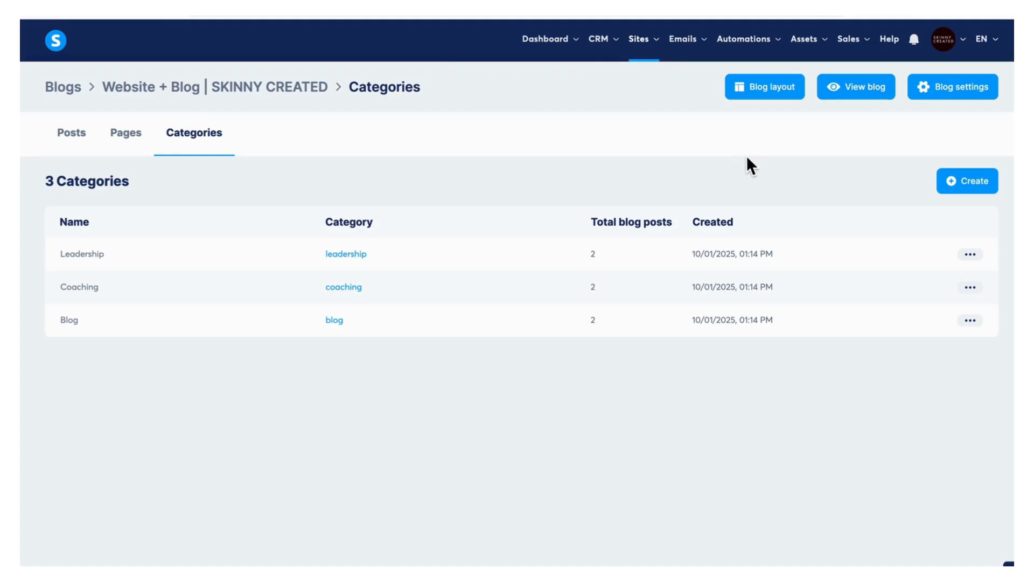
Step: Duplicate the HOME page of the blog under the name TEST PAGE
left_click(134, 131)
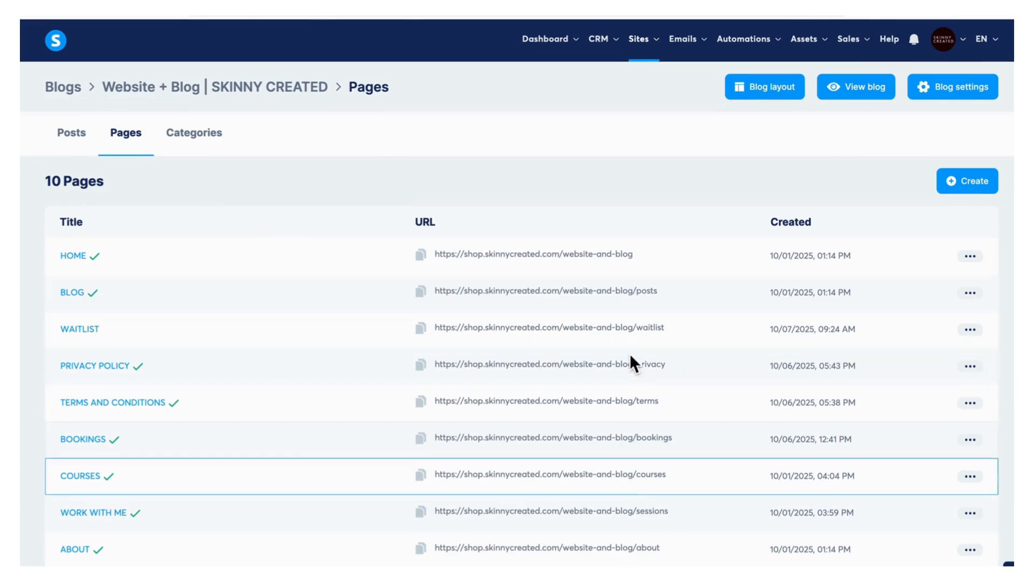
left_click(970, 294)
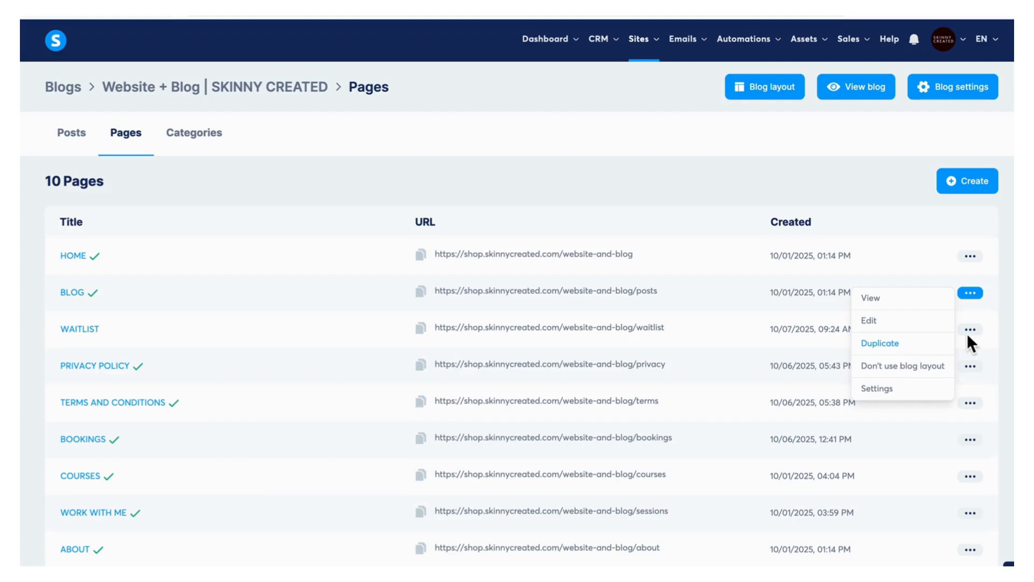
left_click(970, 366)
left_click(973, 292)
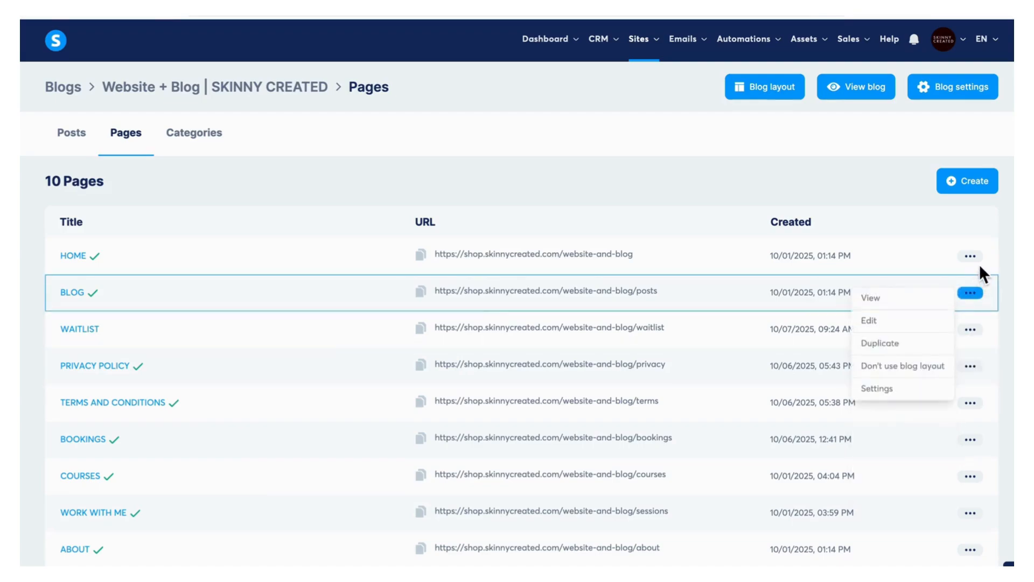
left_click(975, 257)
left_click(893, 308)
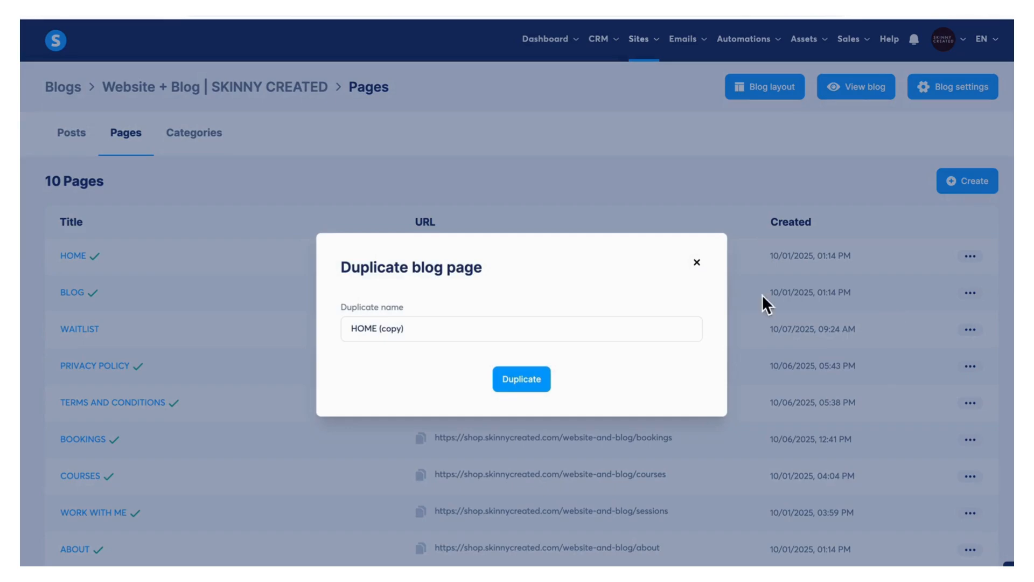
left_click(463, 329)
key("ctrl+a")
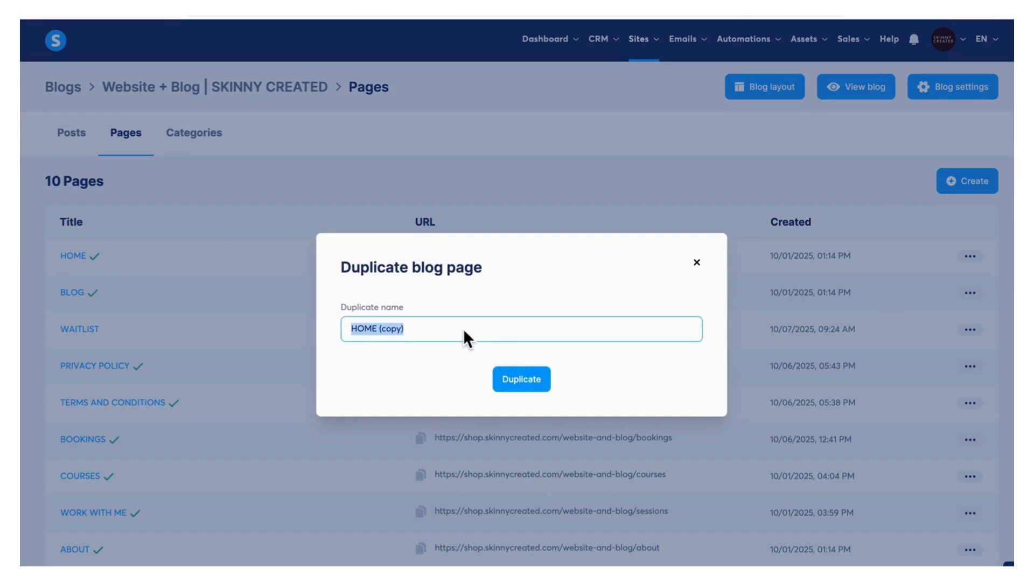
type("TEST PAGE")
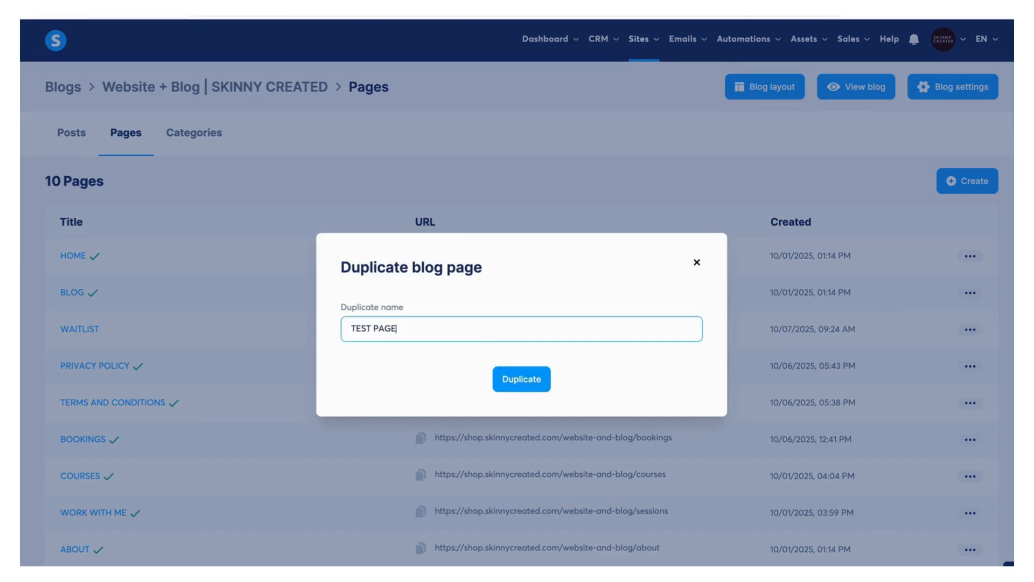
left_click(524, 381)
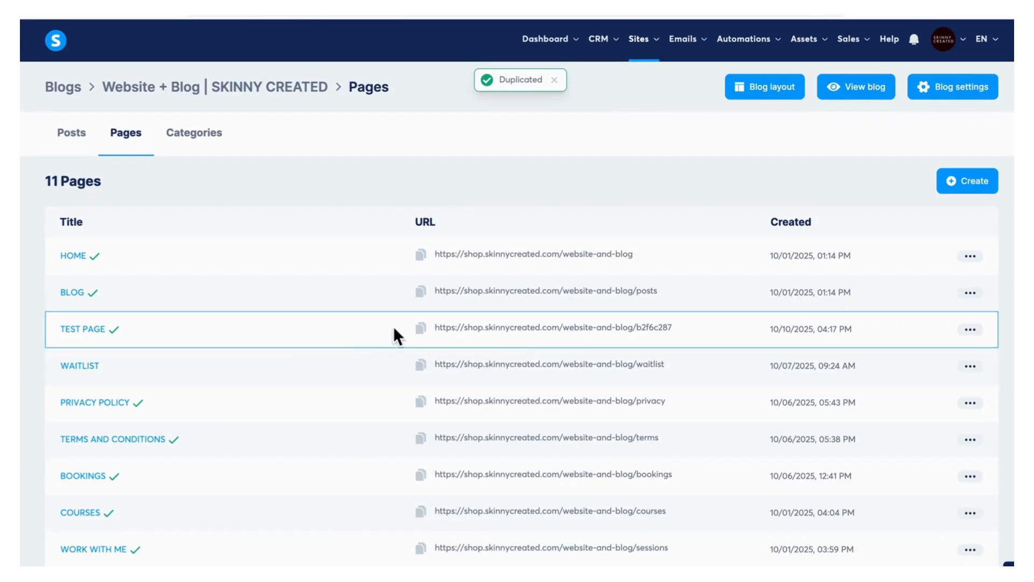
Step: Set the URL path of TEST PAGE to "testpage" and save its settings
left_click(971, 329)
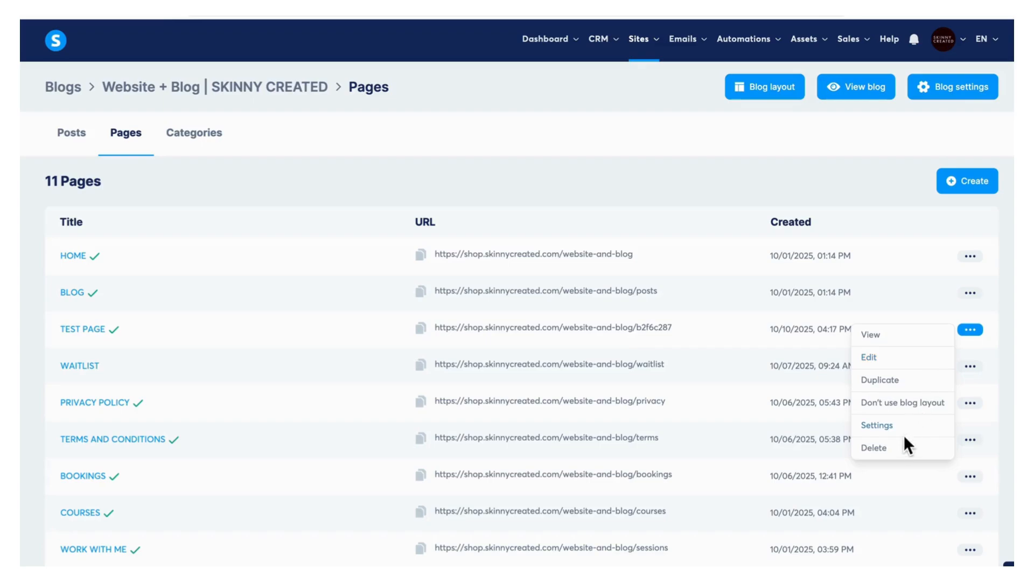
left_click(885, 428)
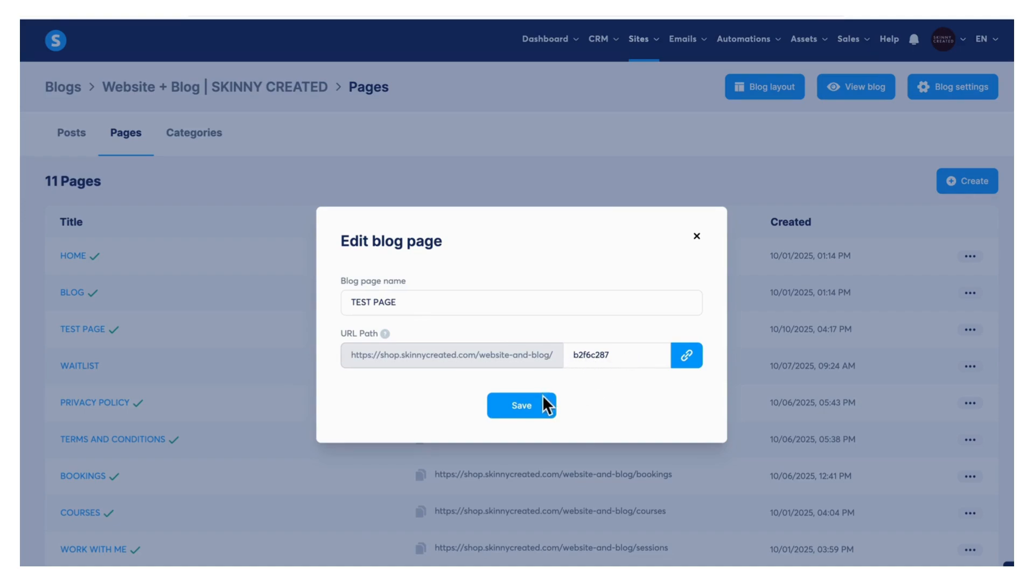
double_click(615, 356)
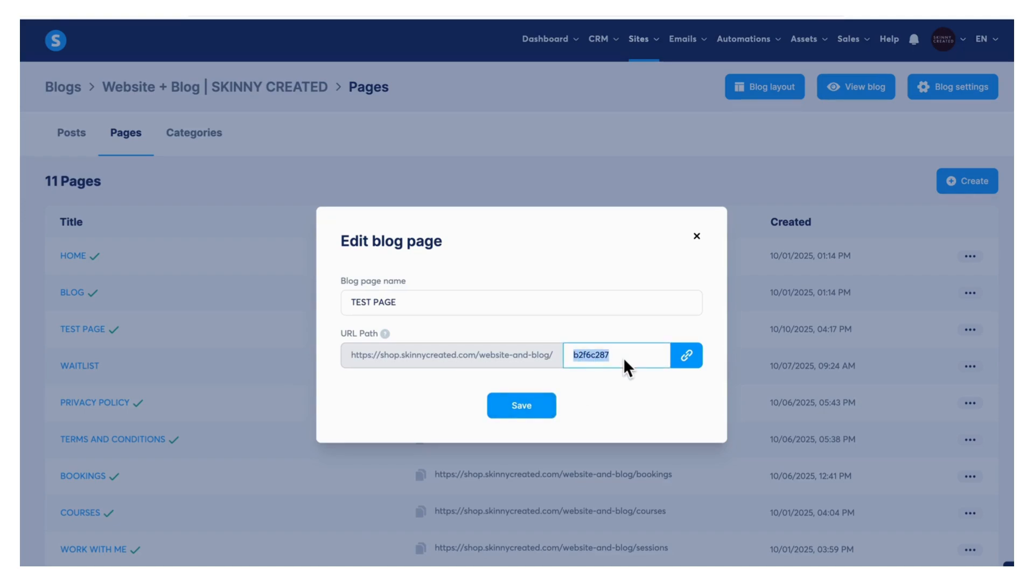
type("TEST")
key("BackSpace")
key("BackSpace")
key("BackSpace")
key("BackSpace")
type("test pa")
key("BackSpace")
key("BackSpace")
key("BackSpace")
type("page")
left_click(545, 403)
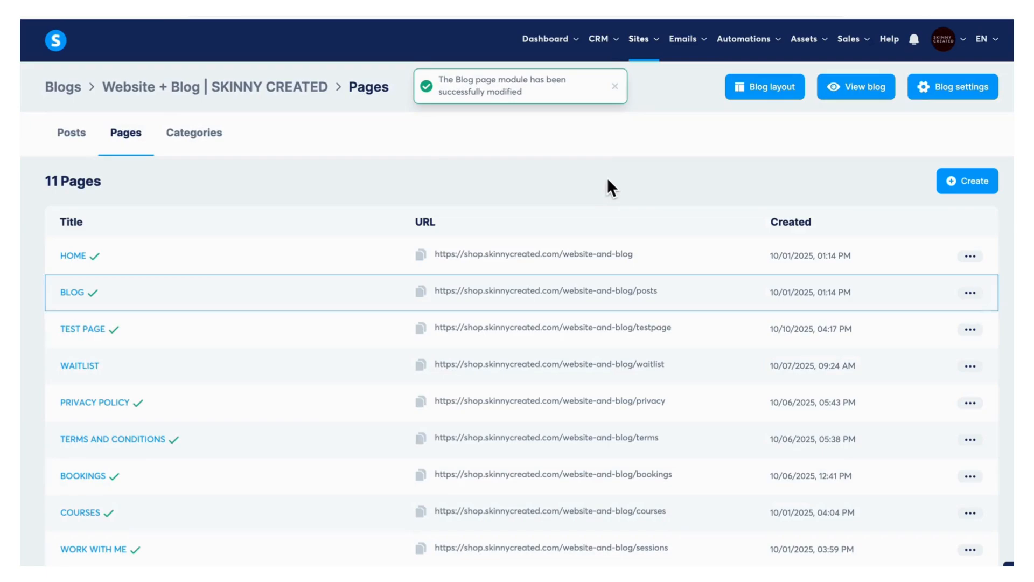
Step: Open TEST PAGE for editing and look over its content
left_click(970, 330)
left_click(870, 358)
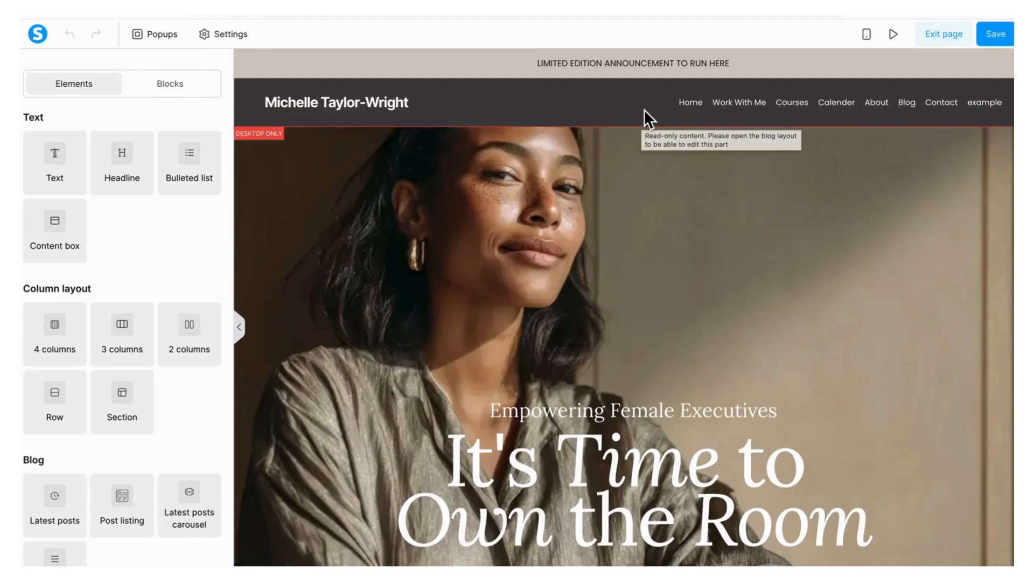
scroll(704, 406, "down", 8)
scroll(706, 410, "up", 8)
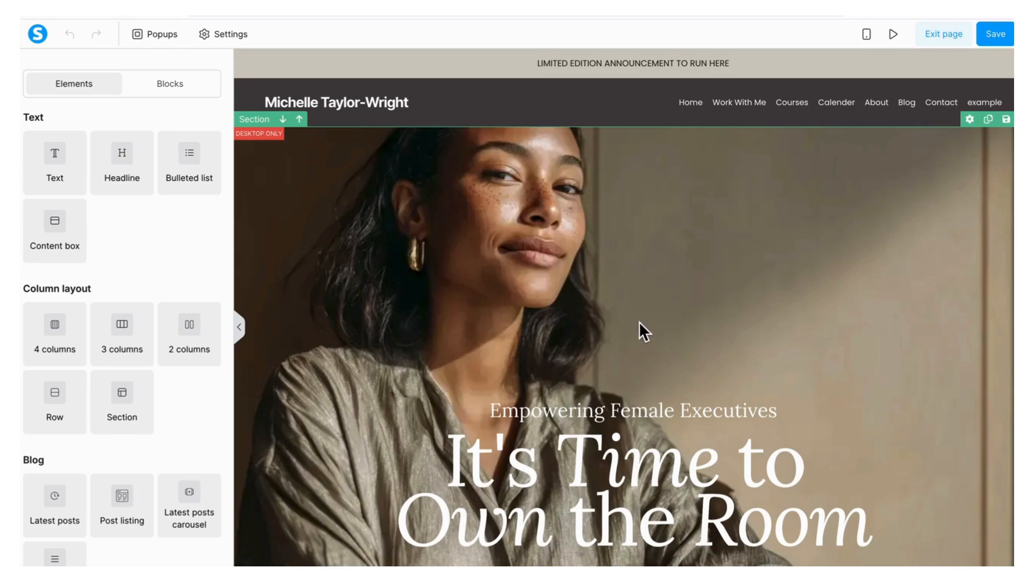
Step: Examine the hero section and how its background image behaves against the sections below it
left_click(766, 346)
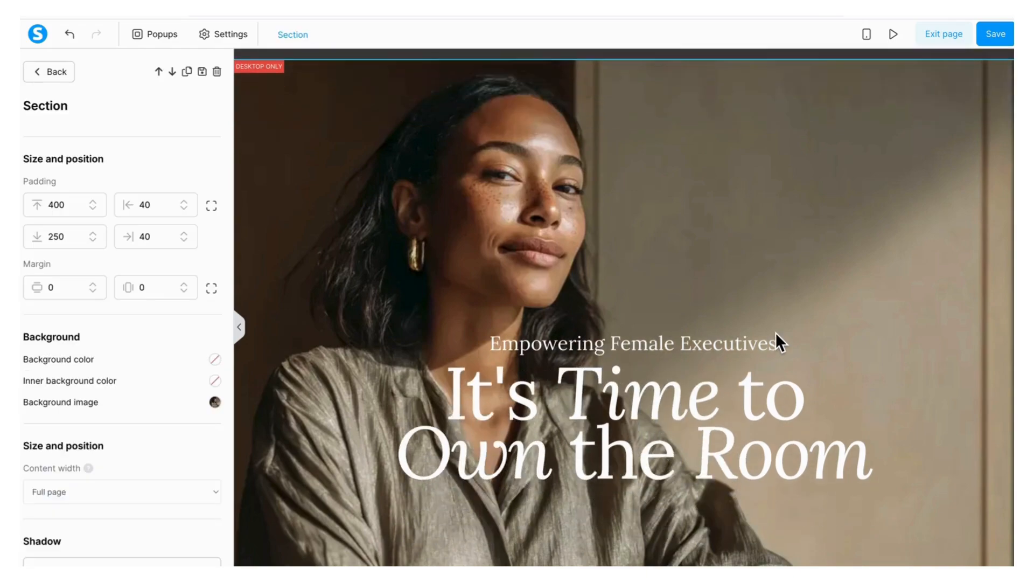
left_click(874, 329)
scroll(875, 329, "up", 1)
scroll(875, 329, "down", 6)
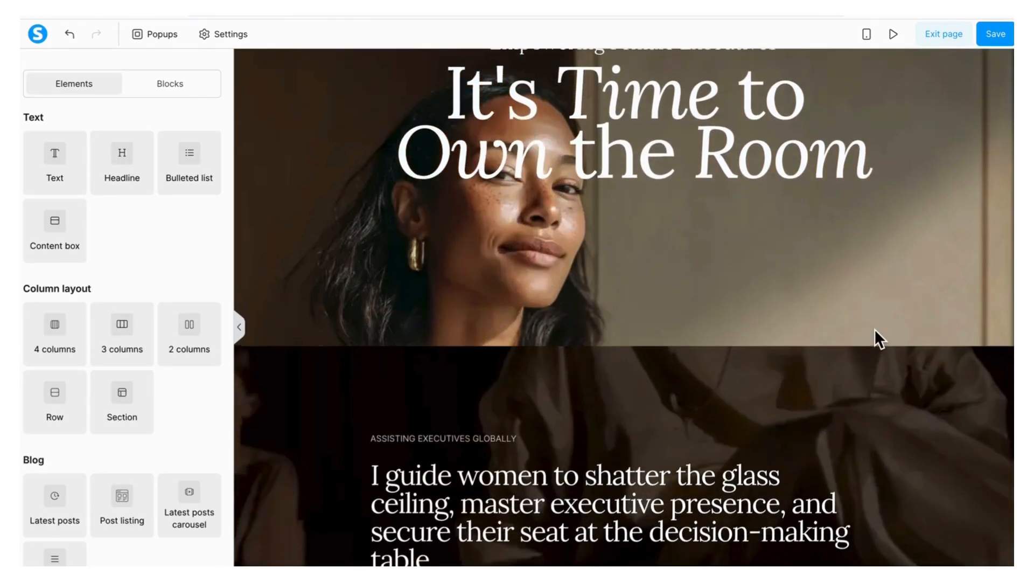
scroll(875, 329, "up", 2)
scroll(874, 329, "down", 4)
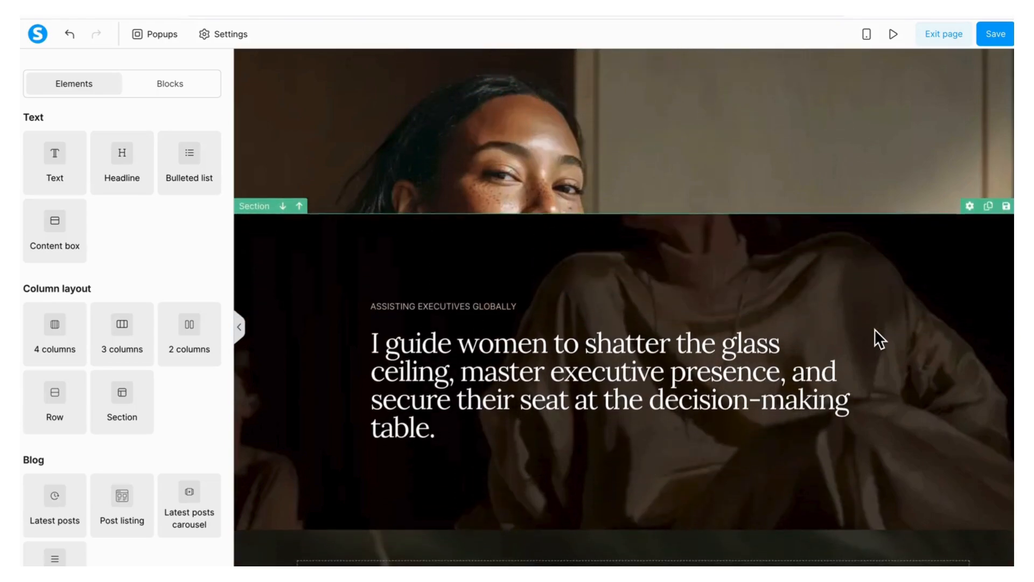
scroll(875, 329, "down", 3)
scroll(874, 329, "up", 8)
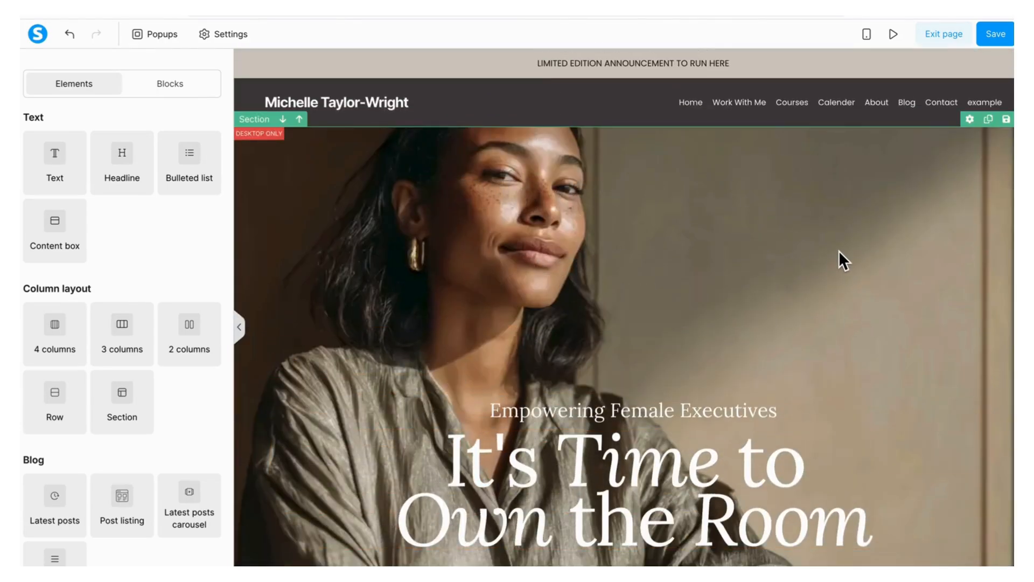
left_click(840, 250)
left_click(771, 160)
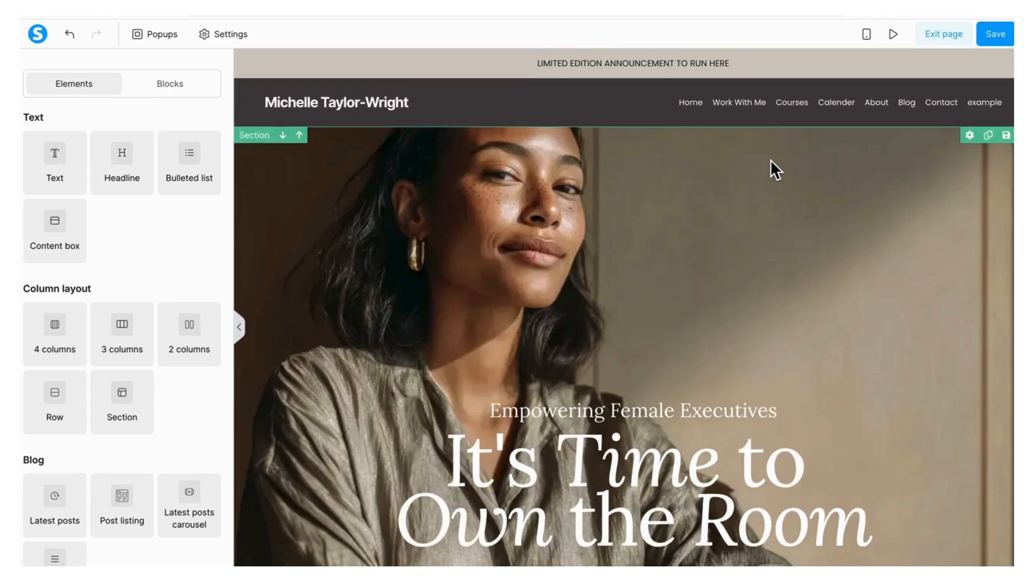
Step: Try displaying the hero section's background image as Fill 100% Width & Height
left_click(255, 134)
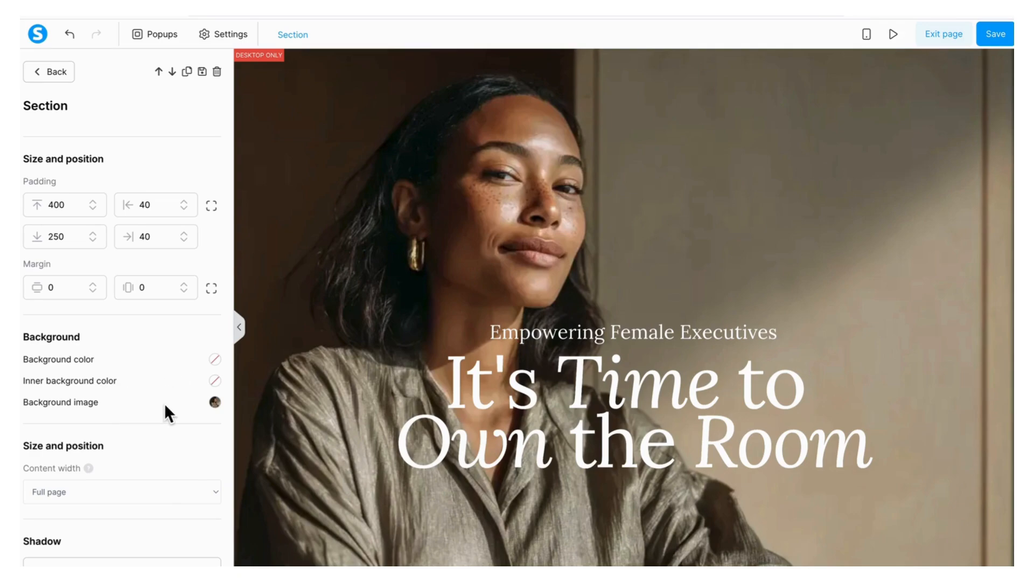
left_click(215, 402)
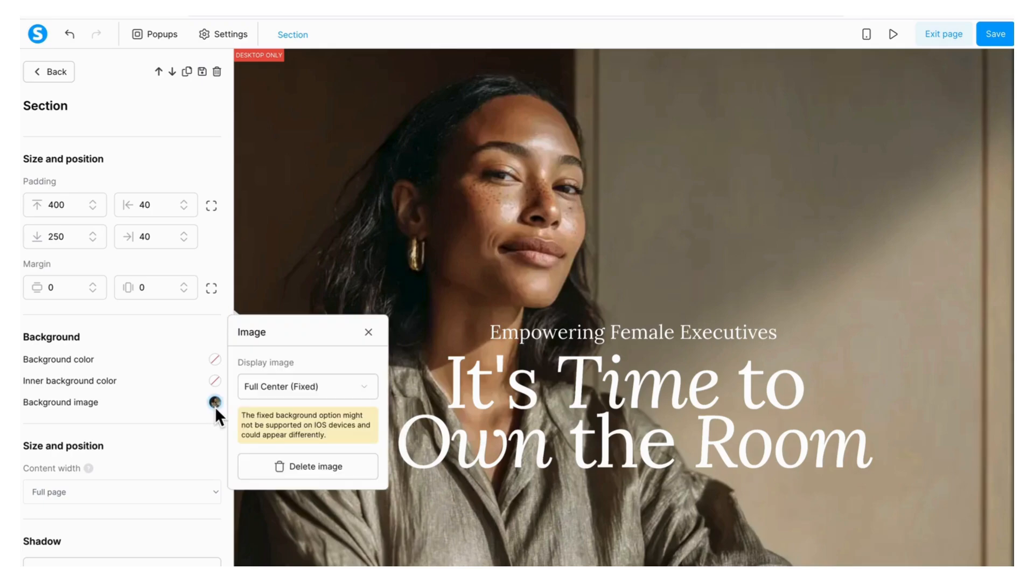
left_click(324, 390)
left_click(330, 516)
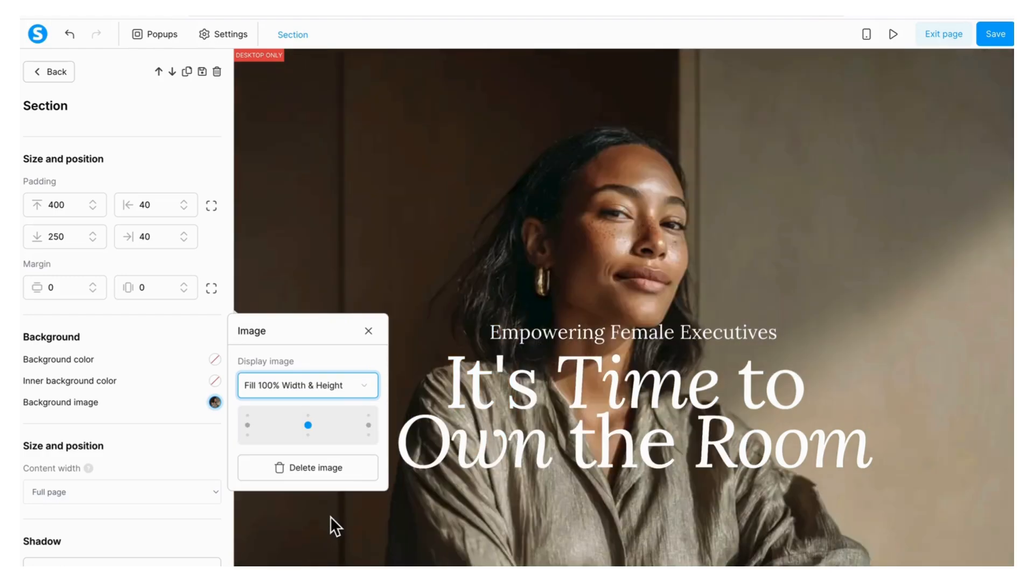
Step: Try displaying the hero background image as Repeat with its position anchored at the centre
left_click(329, 386)
left_click(334, 464)
left_click(315, 390)
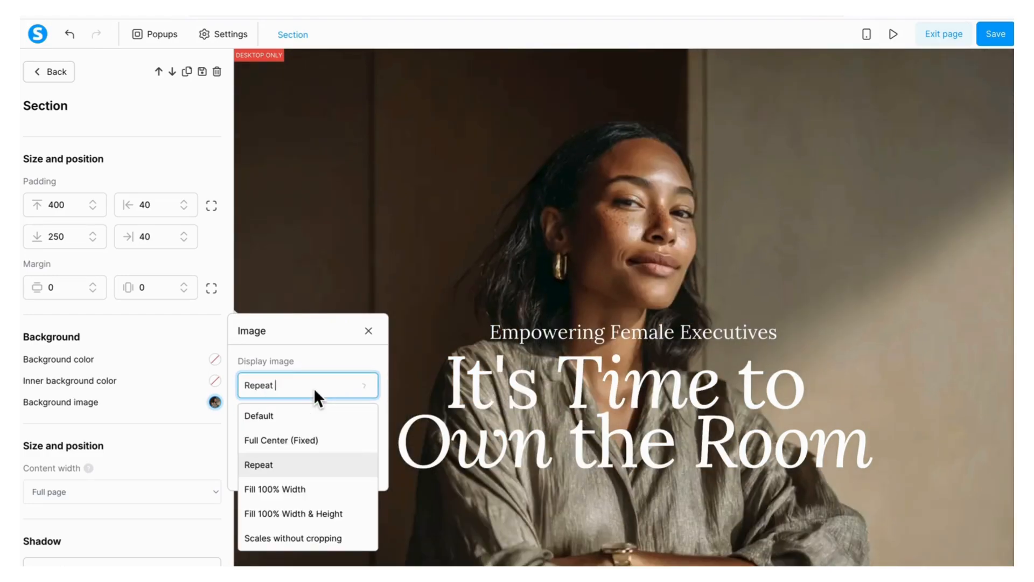
left_click(320, 387)
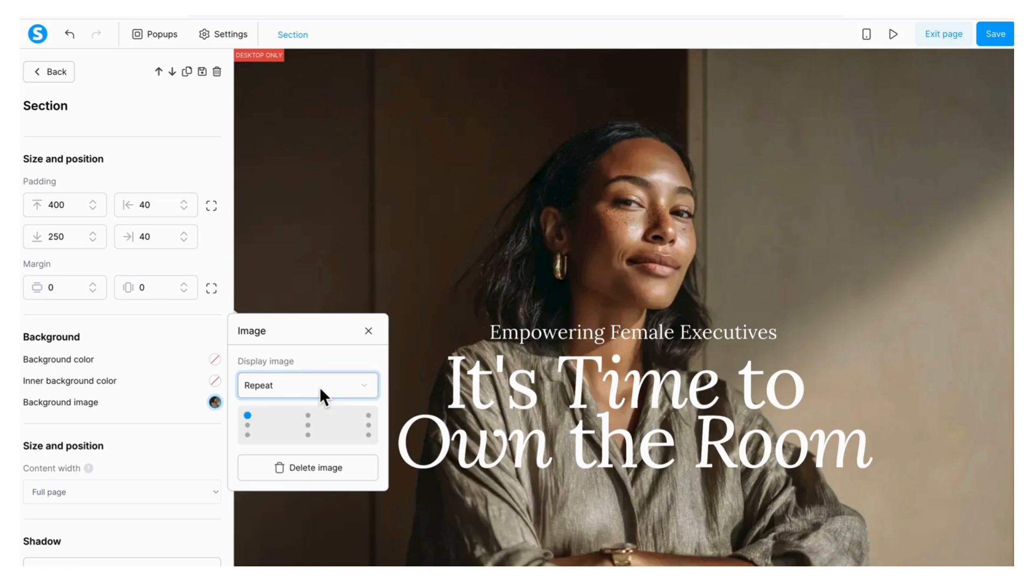
left_click(311, 428)
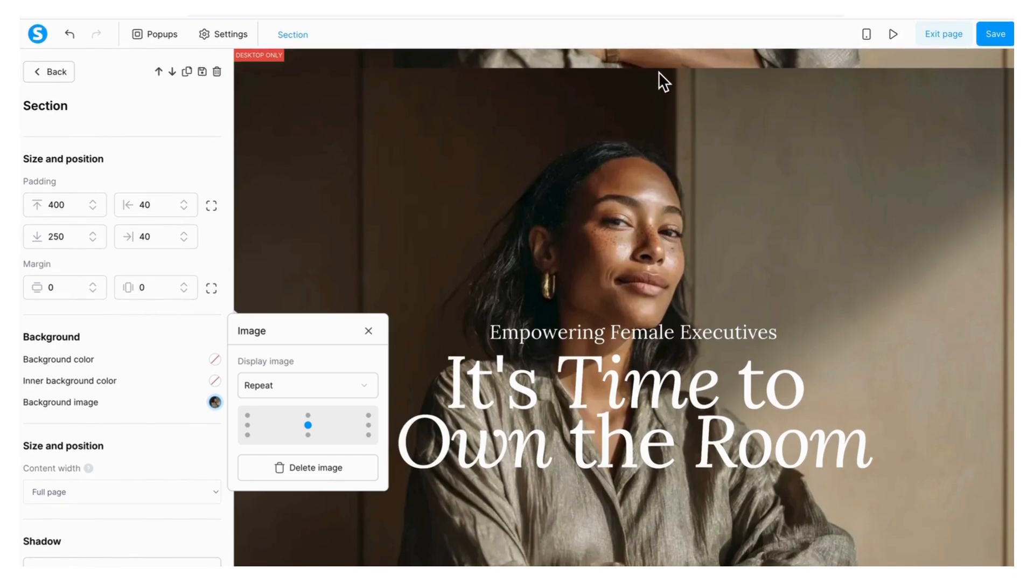
Step: Return the hero background image display to Full Center (Fixed) and close the section's settings
left_click(308, 385)
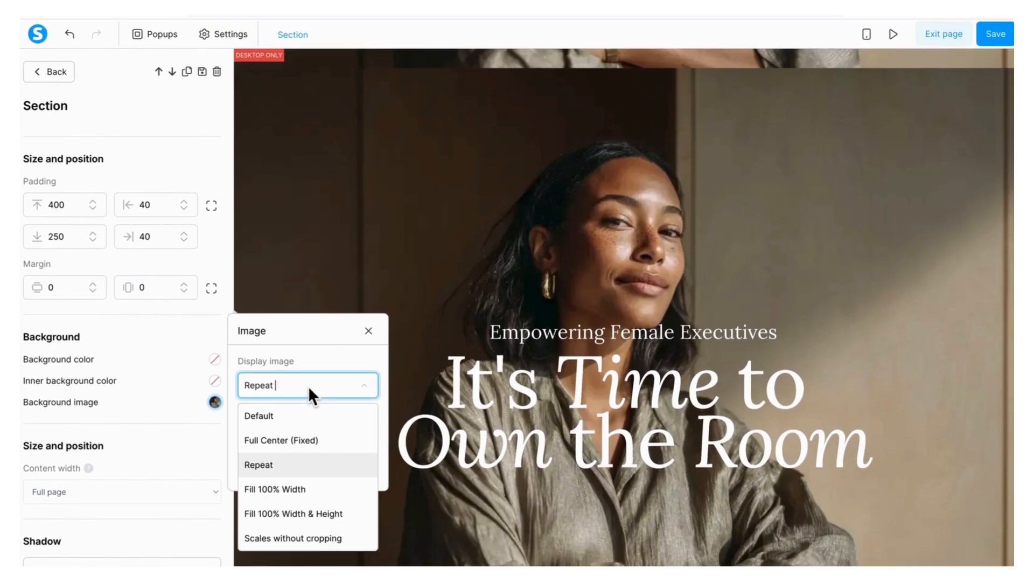
left_click(337, 439)
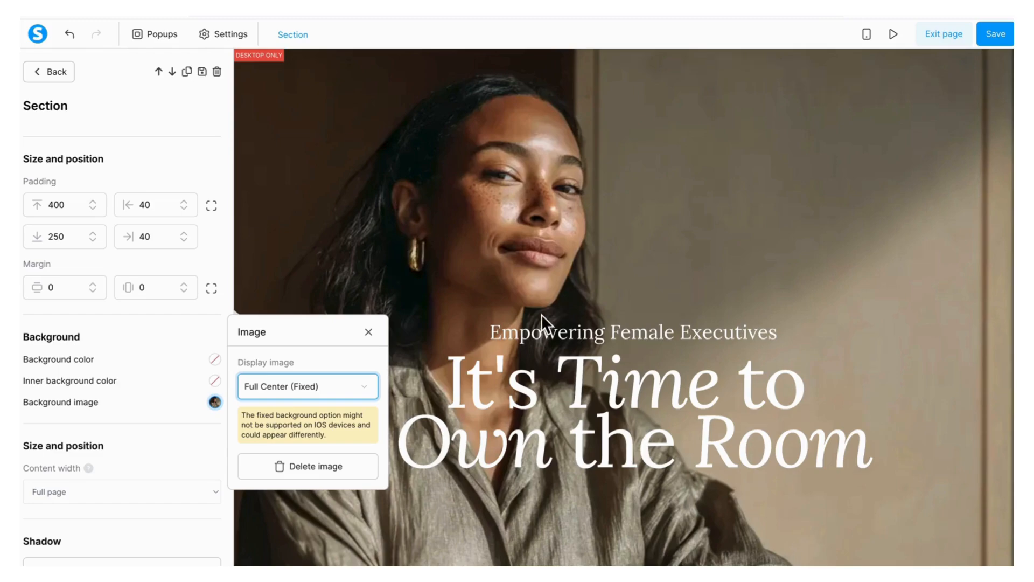
left_click(371, 331)
left_click(439, 261)
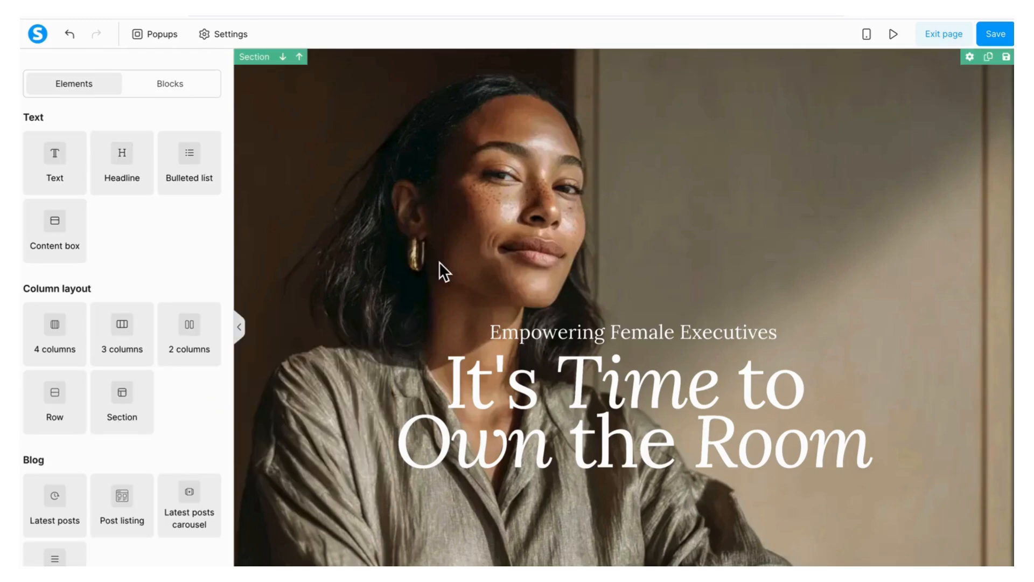
Step: Review the page's remaining sections, including the action settings of the free playbook form's submit button
scroll(439, 262, "down", 10)
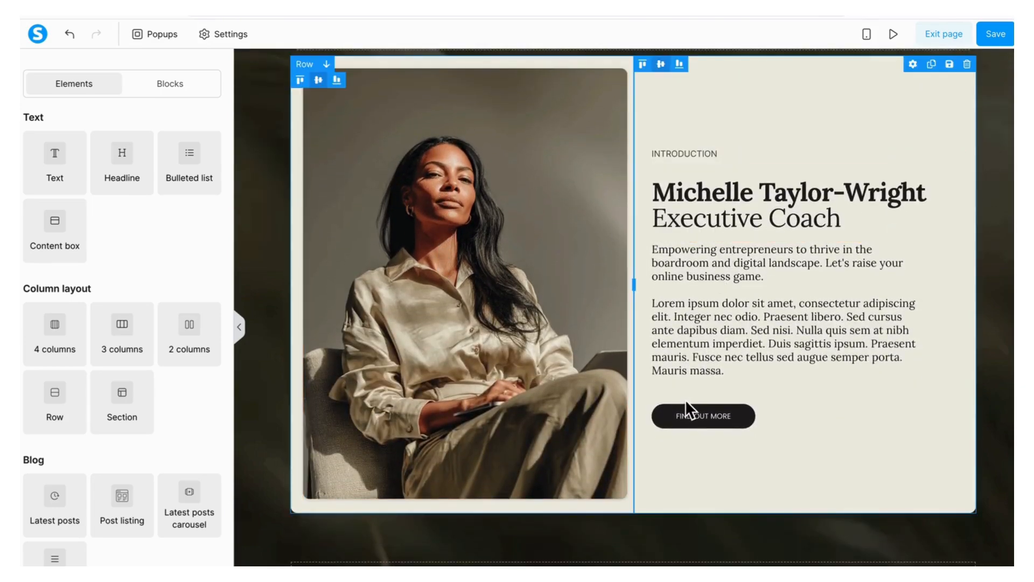
scroll(686, 399, "down", 7)
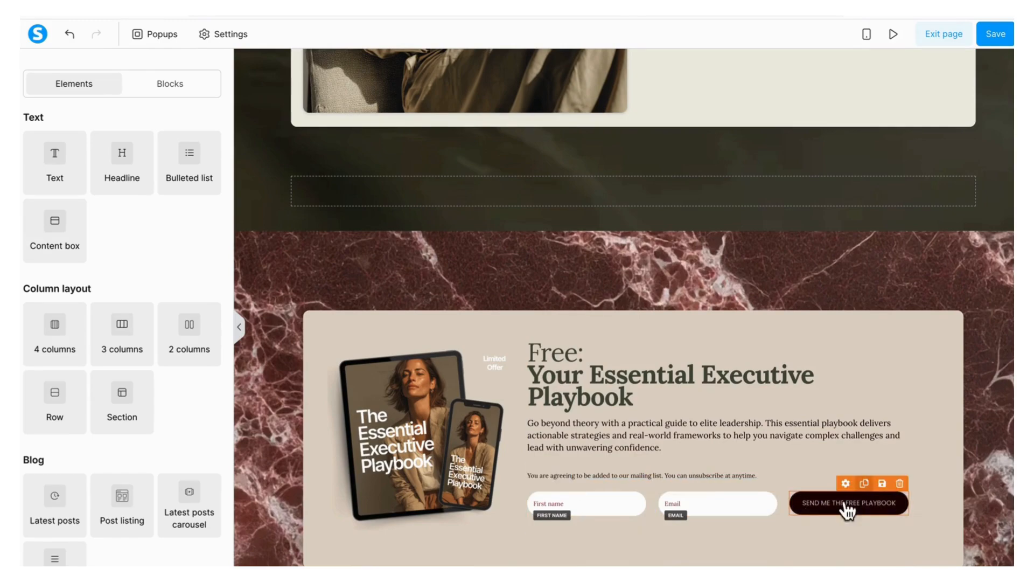
left_click(808, 506)
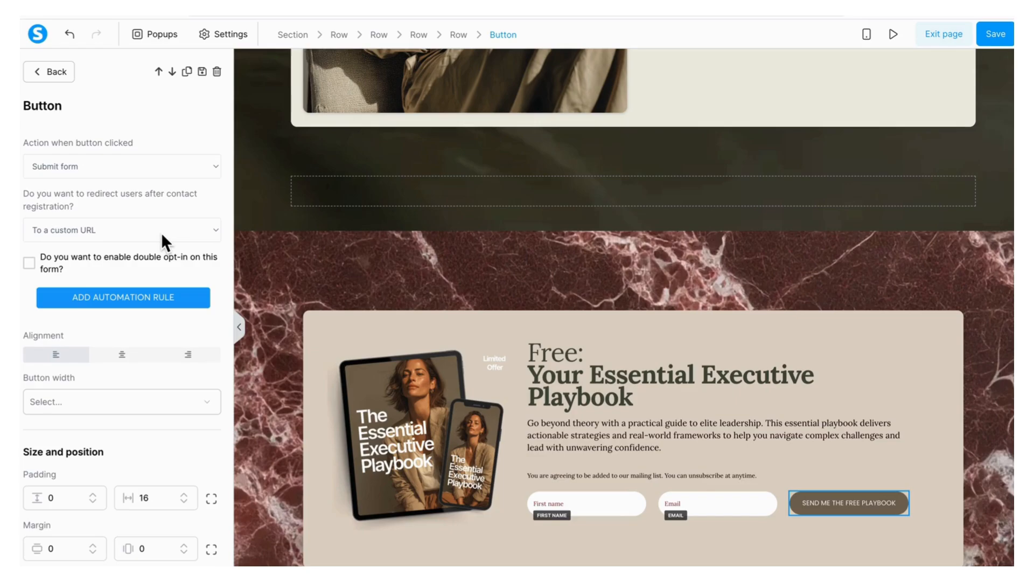
left_click(950, 475)
scroll(950, 475, "down", 8)
scroll(949, 475, "down", 15)
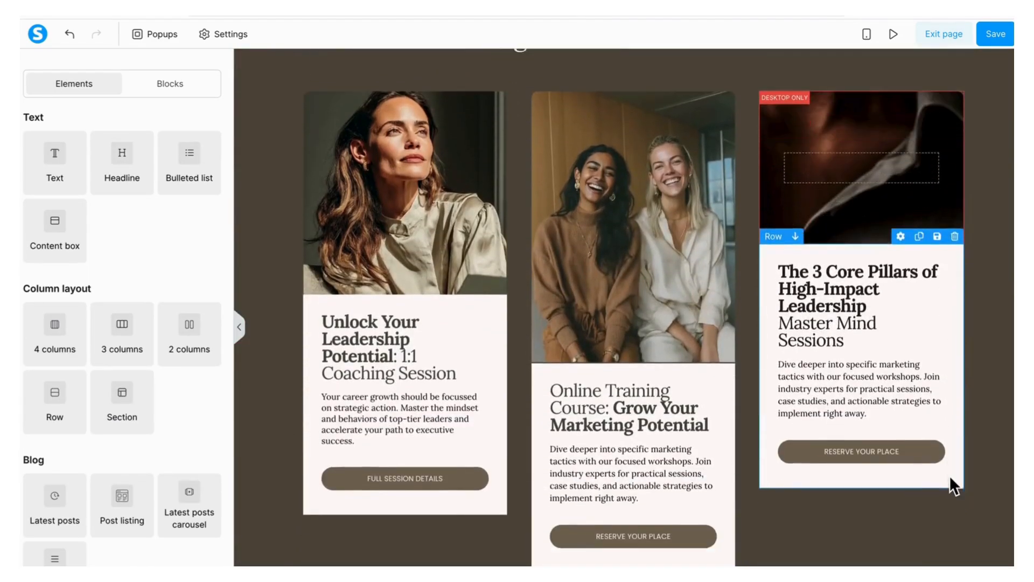
Step: Open the settings of the blog post listing under the Growth Grid heading
scroll(954, 482, "down", 10)
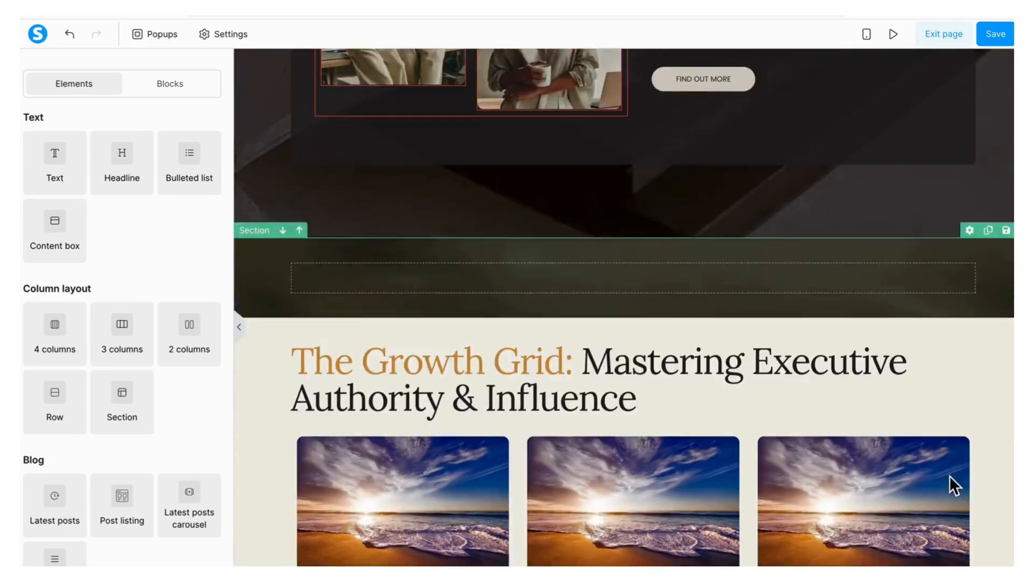
scroll(955, 482, "up", 2)
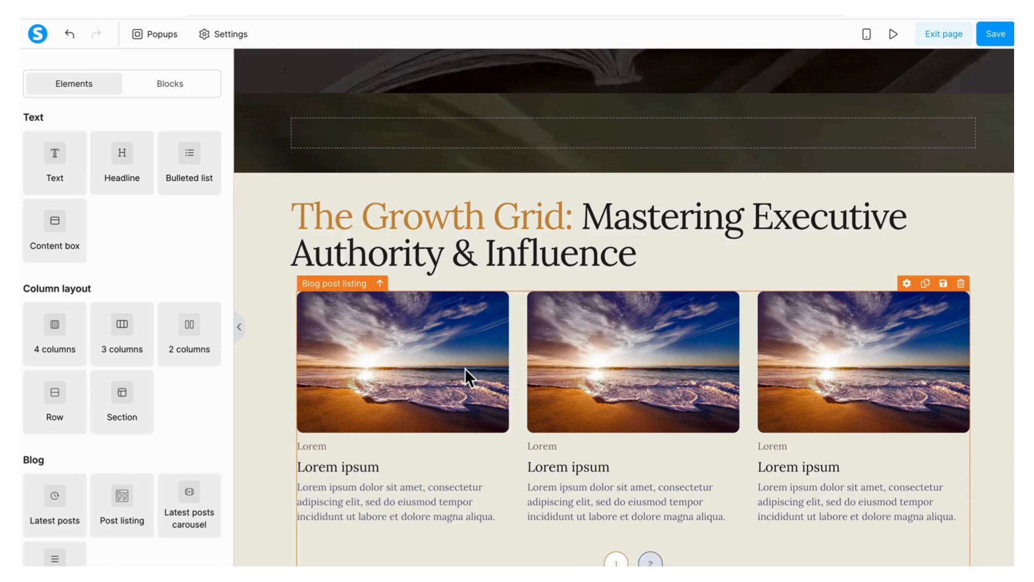
left_click(366, 469)
key("Escape")
left_click(339, 469)
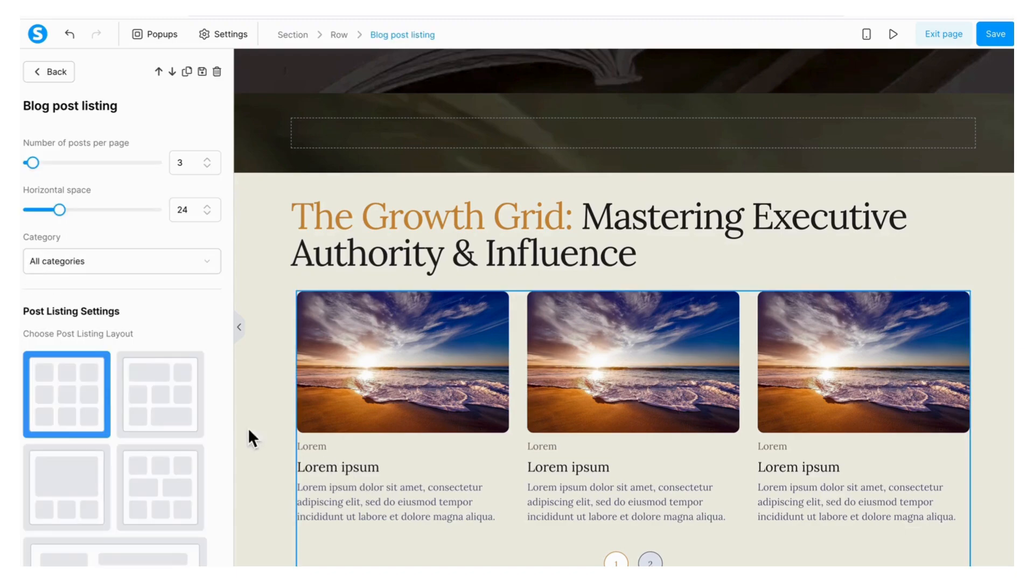
Step: Try the alternative post listing layouts, return the listing to the even three-by-three grid and close its settings
left_click(156, 404)
left_click(71, 397)
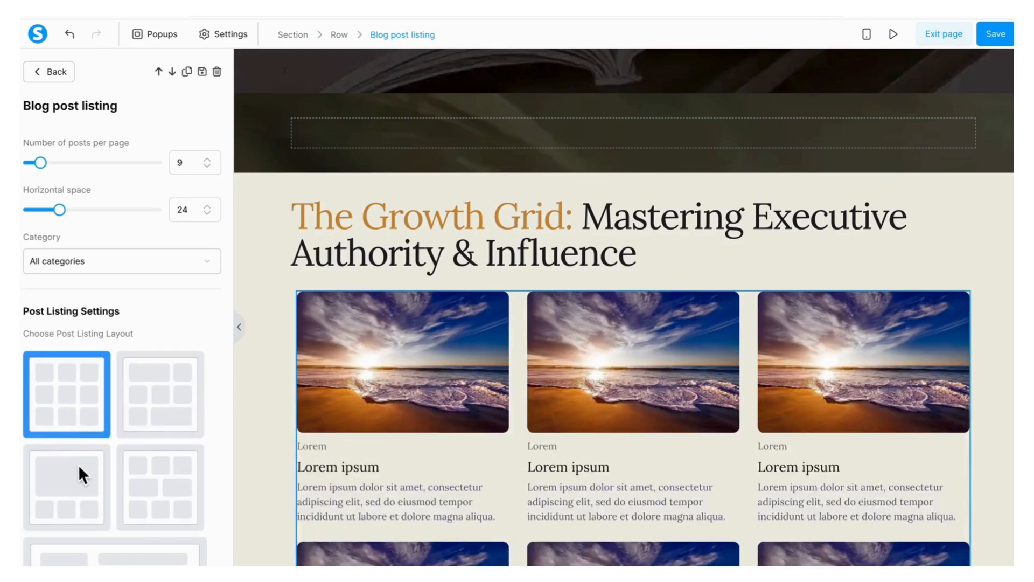
left_click(79, 465)
left_click(135, 479)
left_click(75, 396)
key("Escape")
Step: Review the page from the post listing to the newsletter sign-up and the introduction section, and exit the page editor
scroll(624, 307, "down", 12)
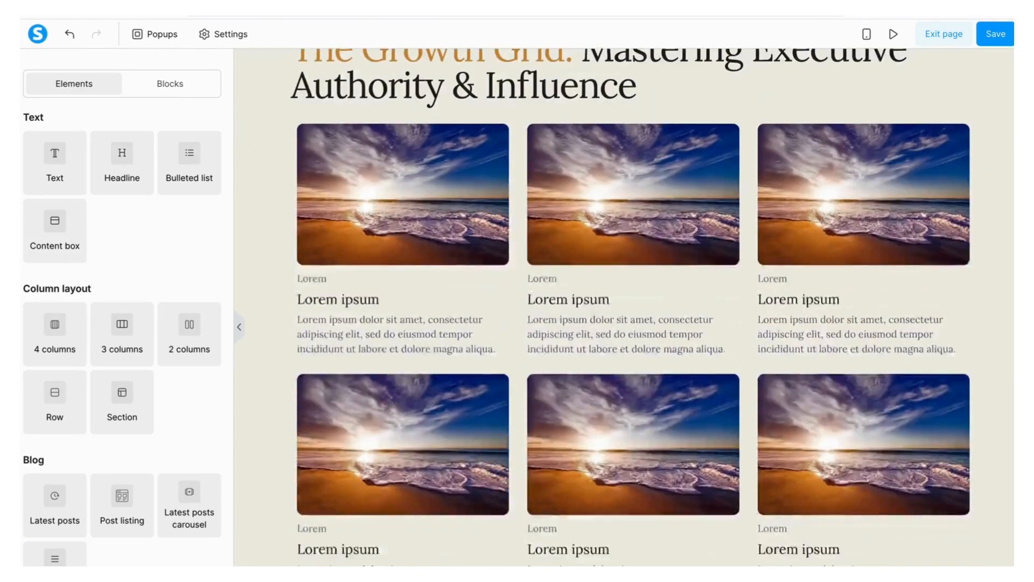
scroll(625, 307, "down", 5)
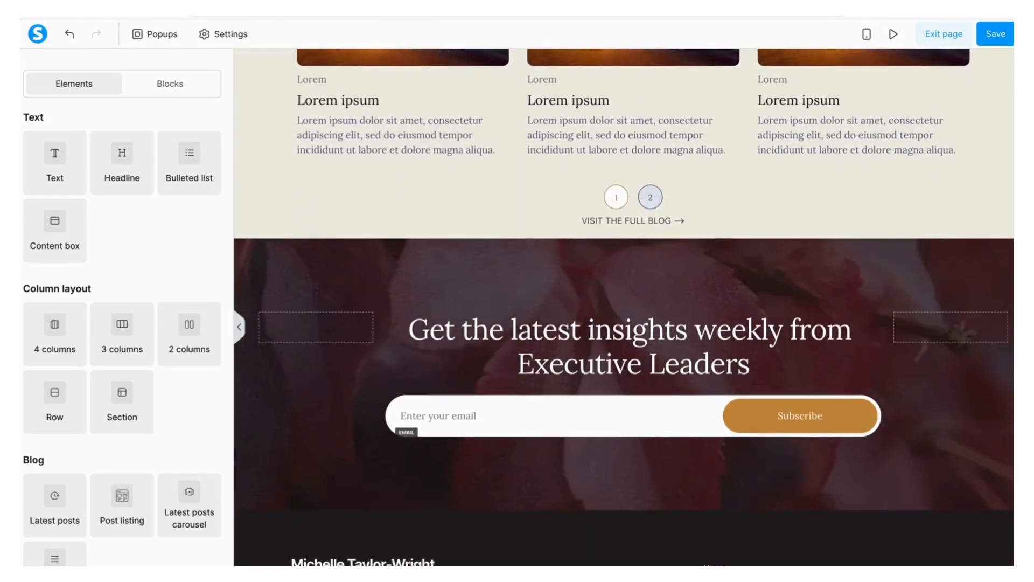
scroll(624, 307, "up", 15)
scroll(624, 307, "up", 5)
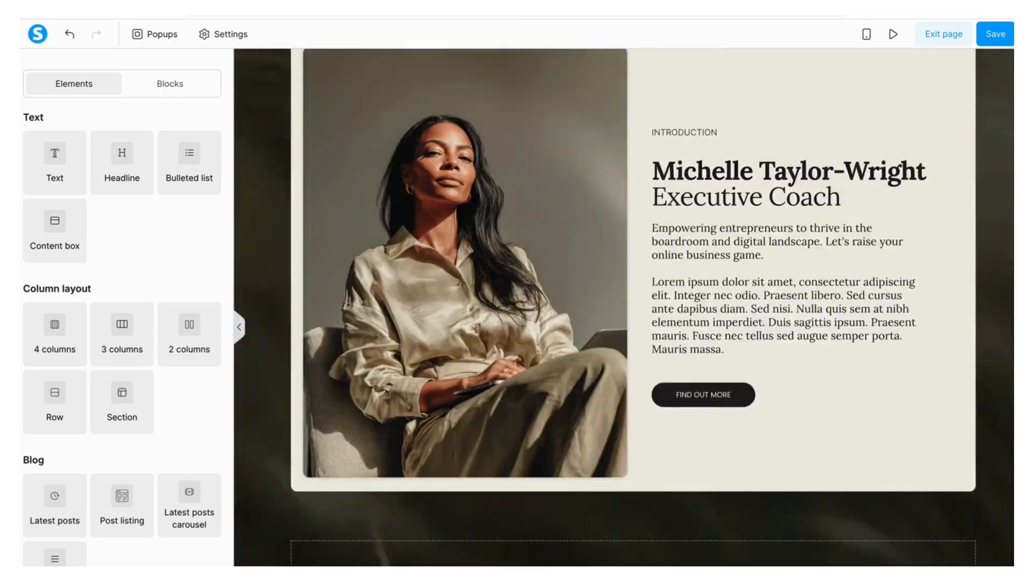
left_click(959, 34)
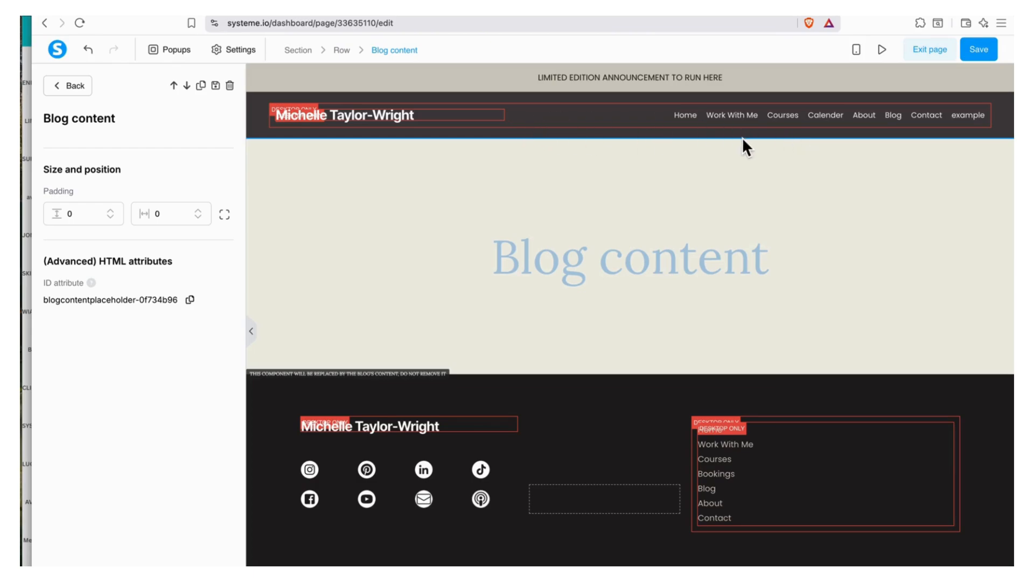
Step: Add a three-column row to the blog layout's header, above the row holding the site title and menu
left_click(78, 87)
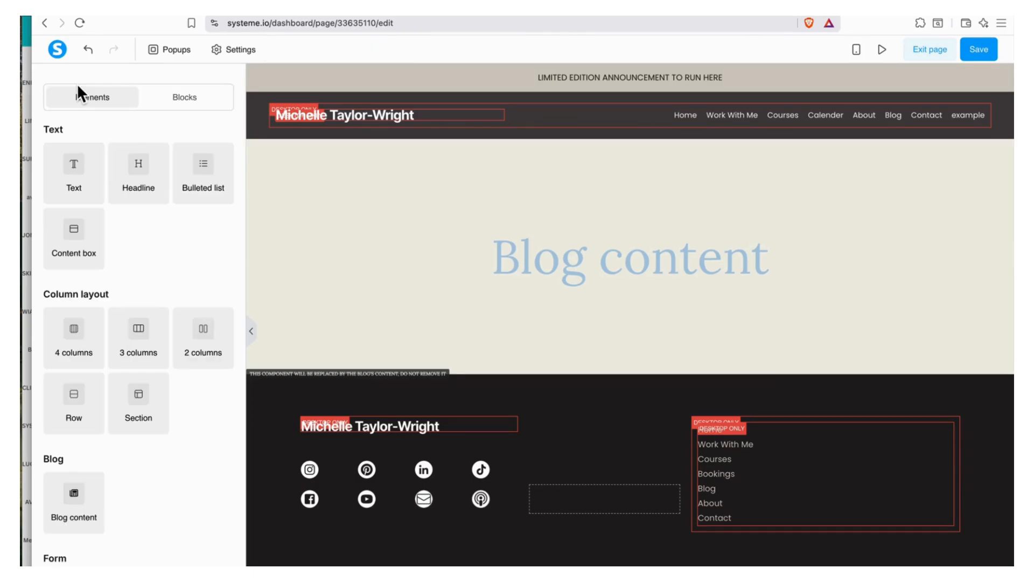
scroll(152, 286, "down", 3)
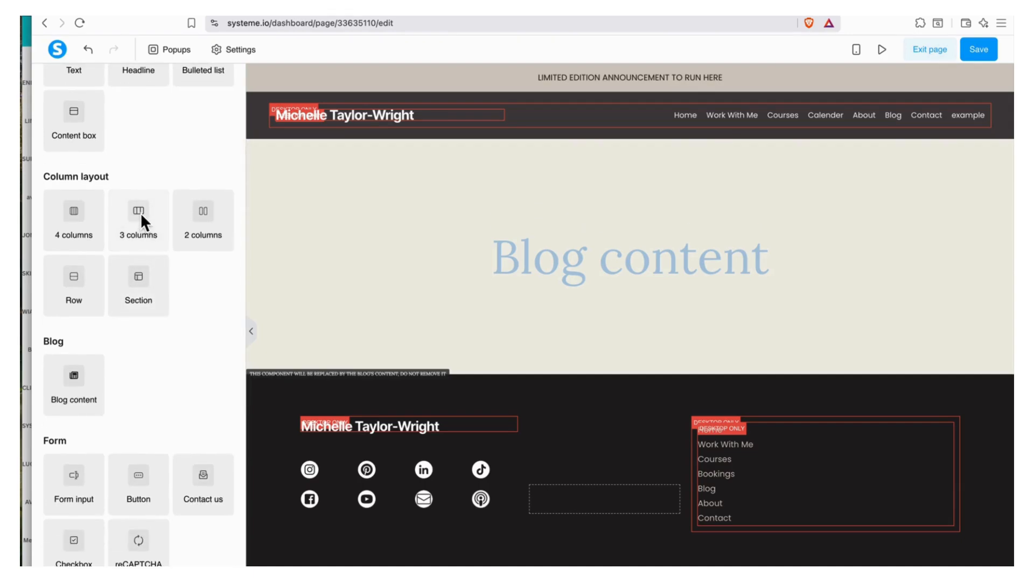
left_click_drag(140, 213, 561, 112)
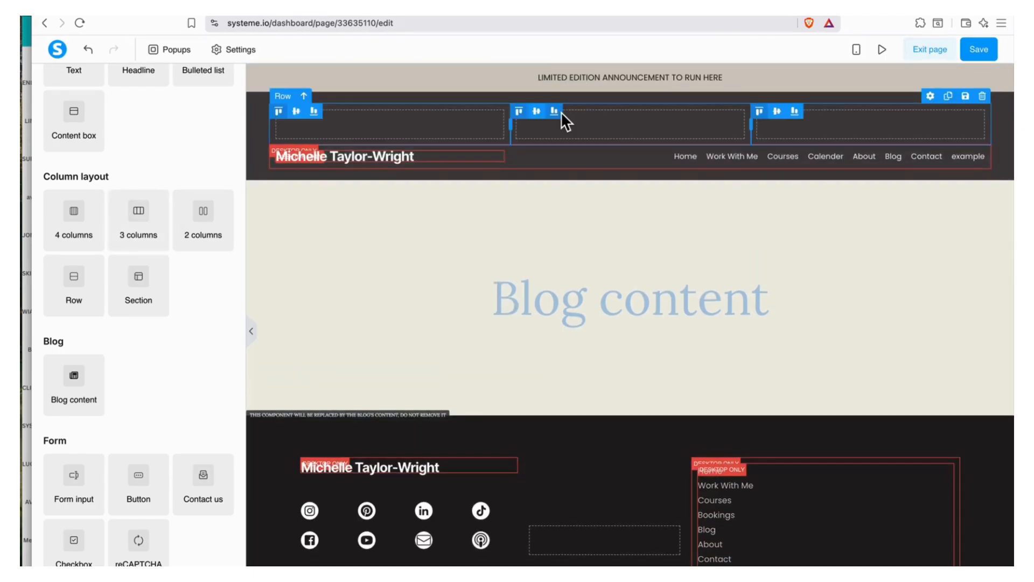
Step: Move the navigation menu and the site title into the new row's middle column, widening that column to fit
left_click_drag(681, 143, 654, 143)
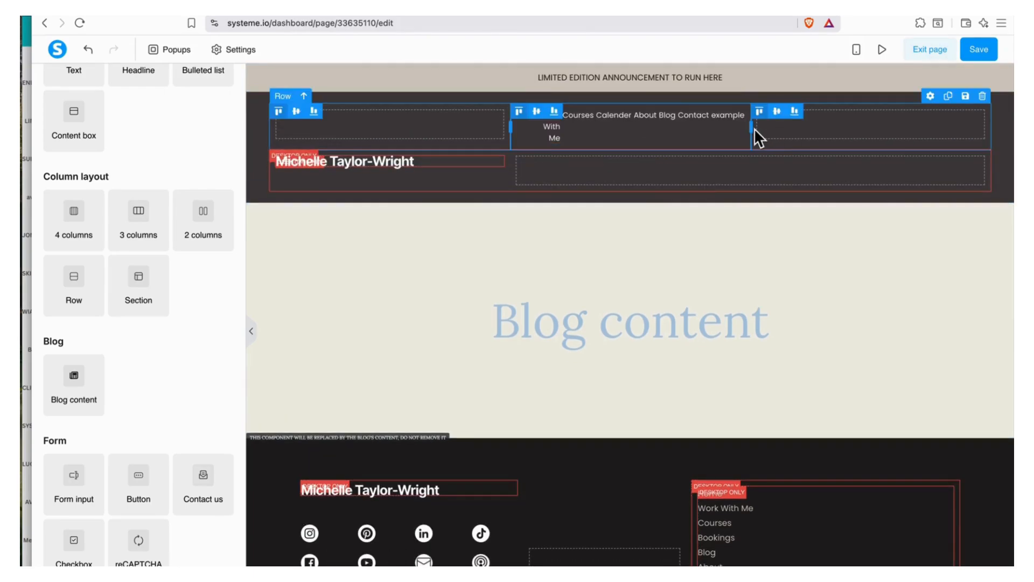
left_click_drag(515, 127, 427, 124)
left_click_drag(371, 160, 654, 124)
Step: Centre-align the items of the header's navigation menu
left_click(654, 126)
left_click(653, 125)
left_click(653, 126)
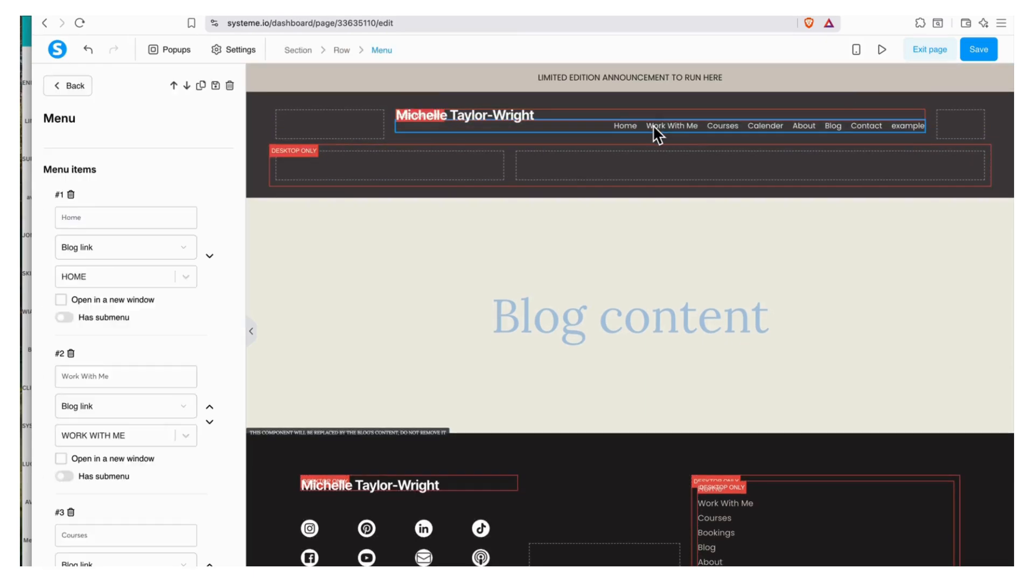
left_click(653, 125)
left_click(792, 125)
left_click(858, 128)
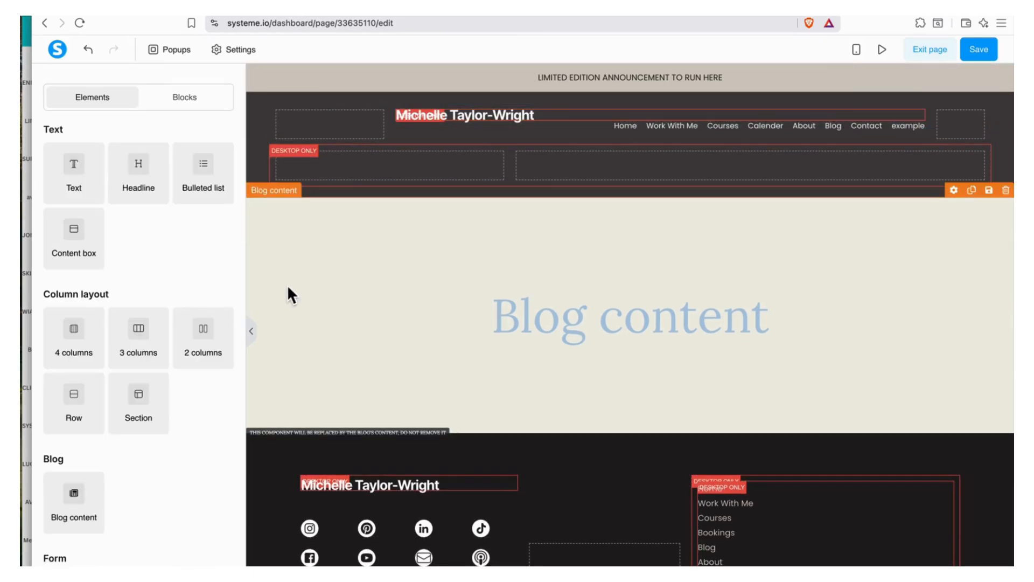
left_click(647, 129)
scroll(203, 418, "down", 20)
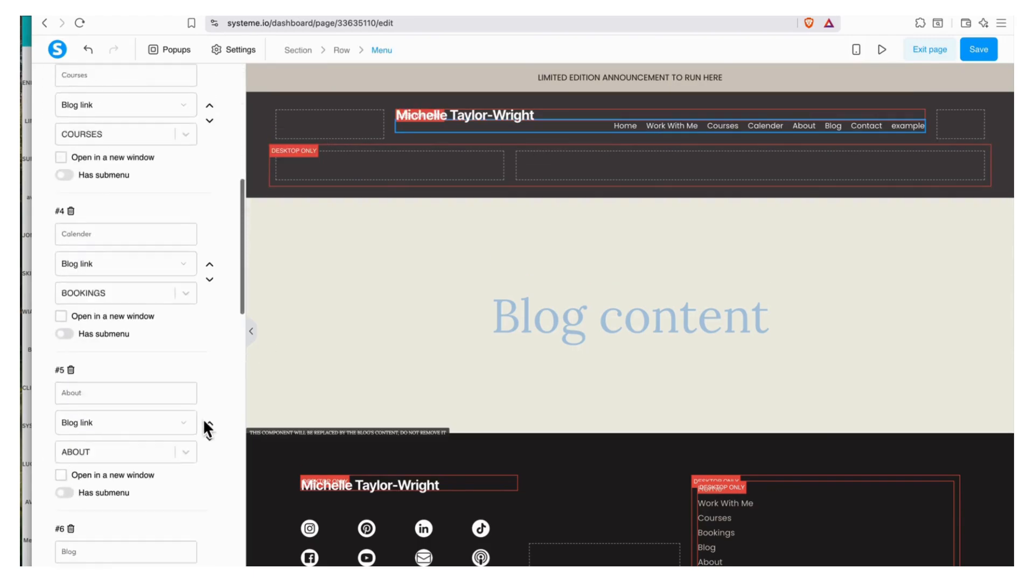
left_click(142, 281)
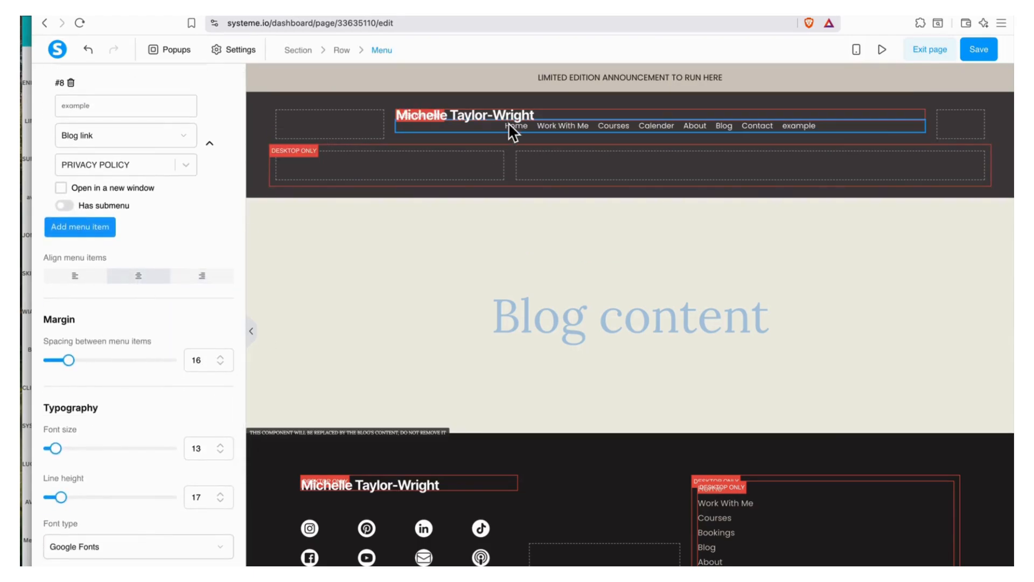
Step: Centre-align the header's site title text and extend the middle column further towards the left edge
left_click(511, 130)
left_click(511, 131)
scroll(172, 449, "down", 5)
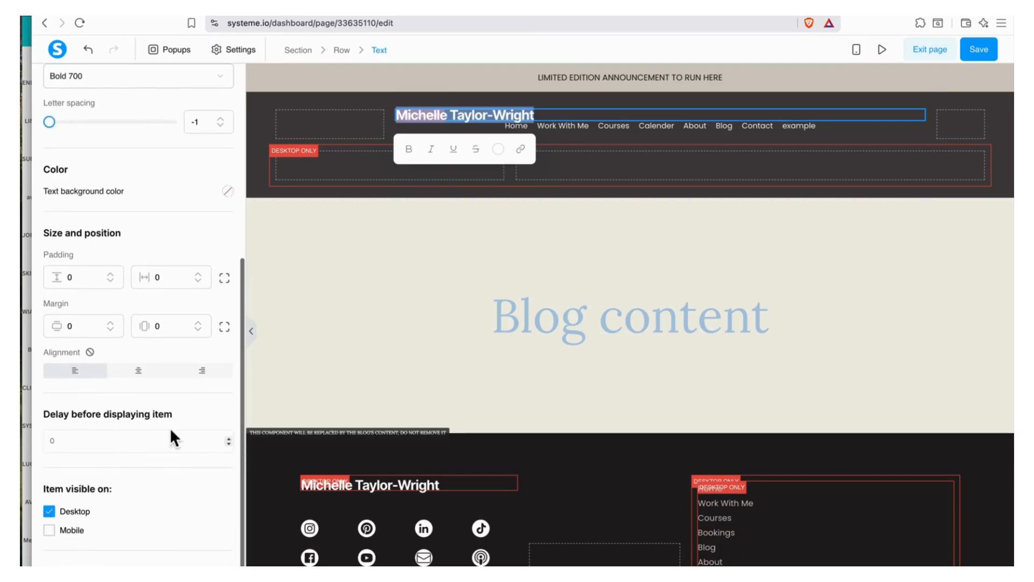
left_click(139, 371)
left_click(620, 144)
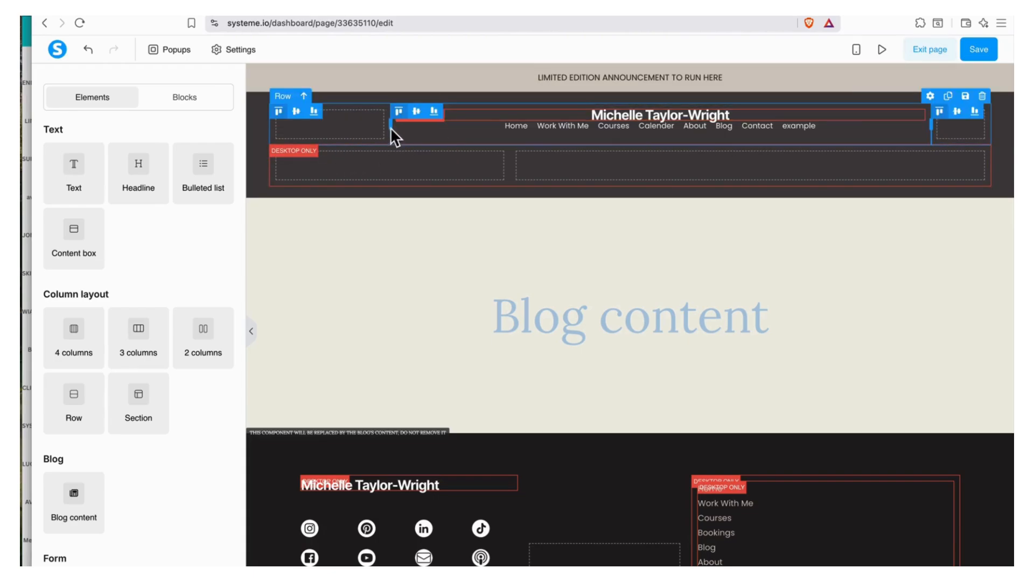
left_click(373, 126)
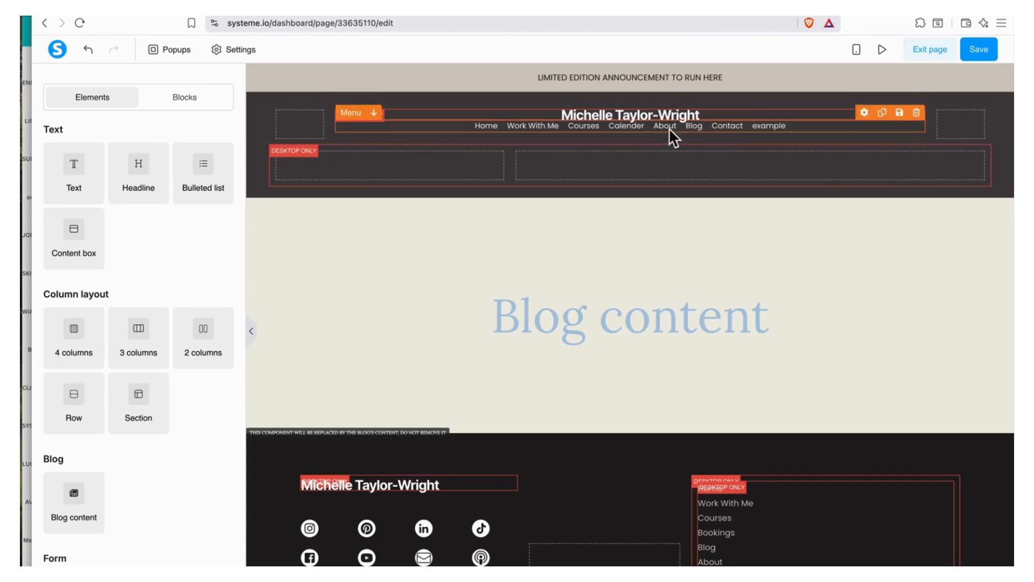
Step: Set the header site title's bottom margin to 20 to space it from the menu
left_click(696, 119)
scroll(152, 470, "down", 3)
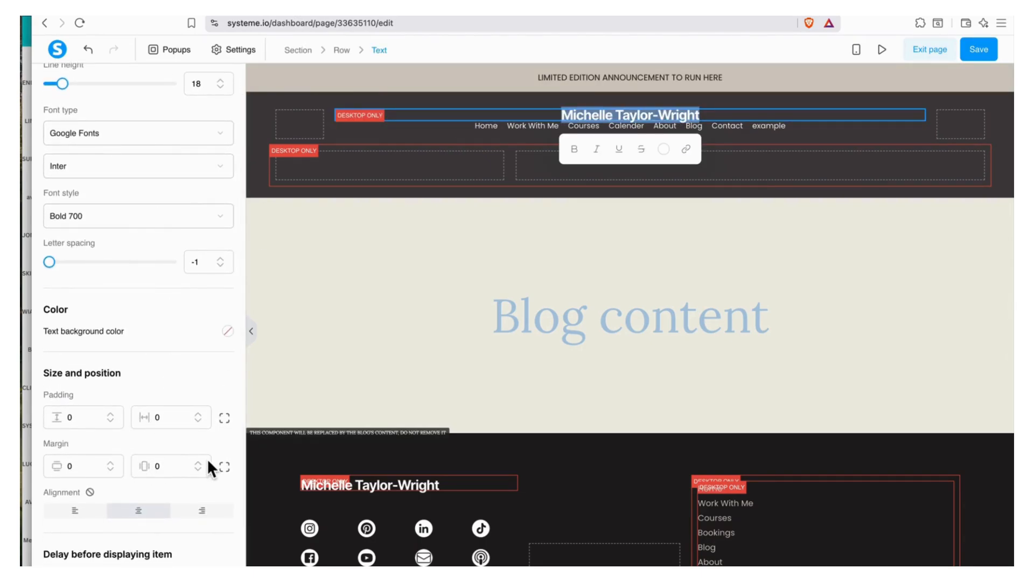
left_click(224, 468)
left_click(86, 499)
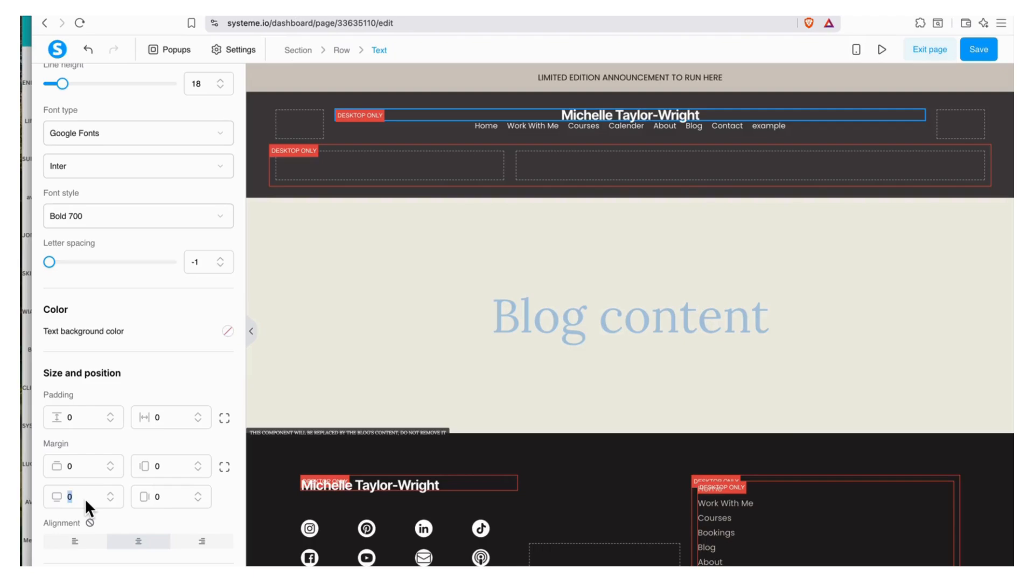
type("20")
left_click(648, 224)
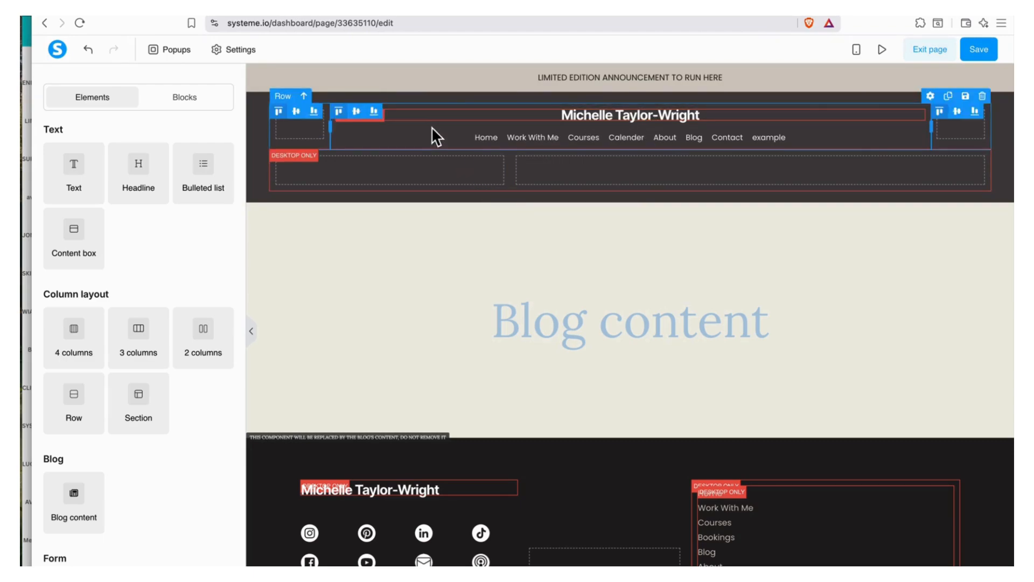
Step: Check the blog header in mobile view and examine the site title's desktop and mobile visibility options
left_click(856, 48)
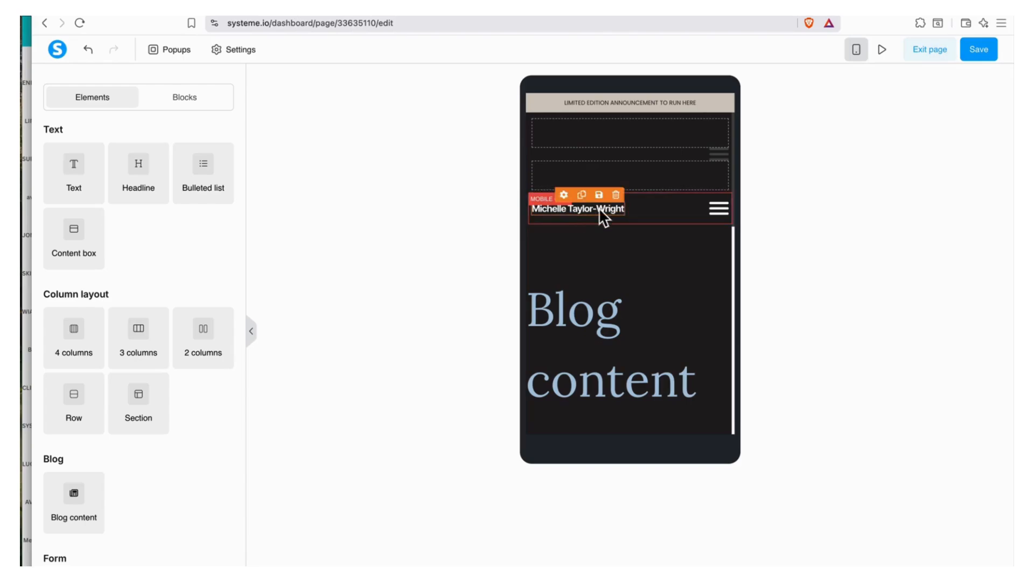
left_click(857, 50)
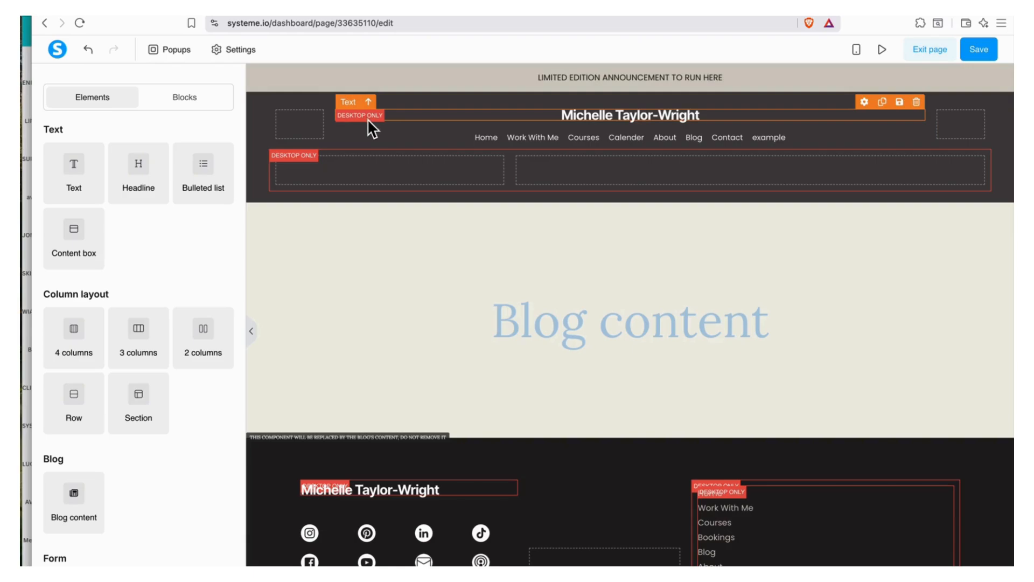
scroll(219, 285, "down", 7)
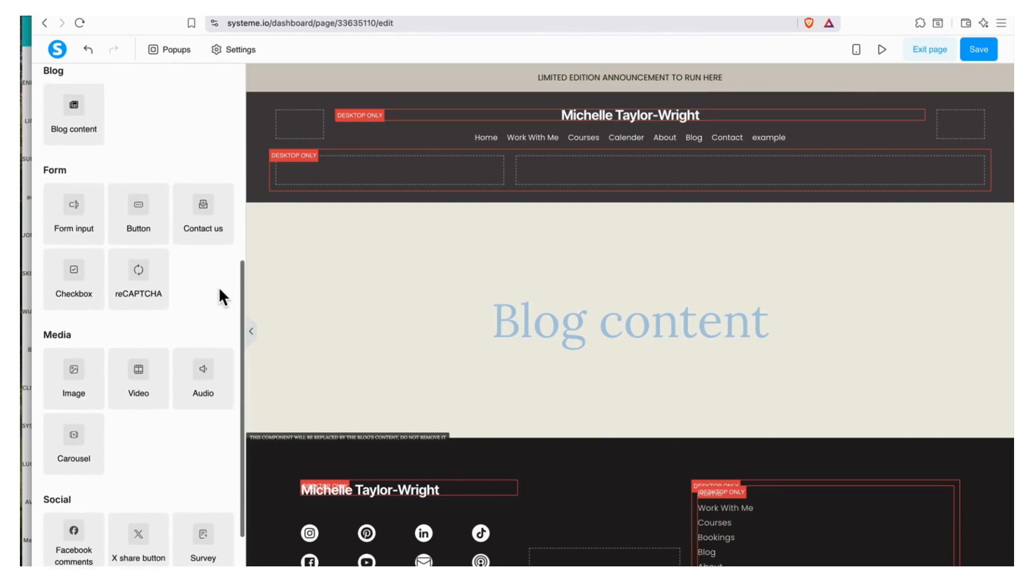
scroll(219, 289, "up", 5)
left_click(392, 115)
scroll(187, 362, "down", 5)
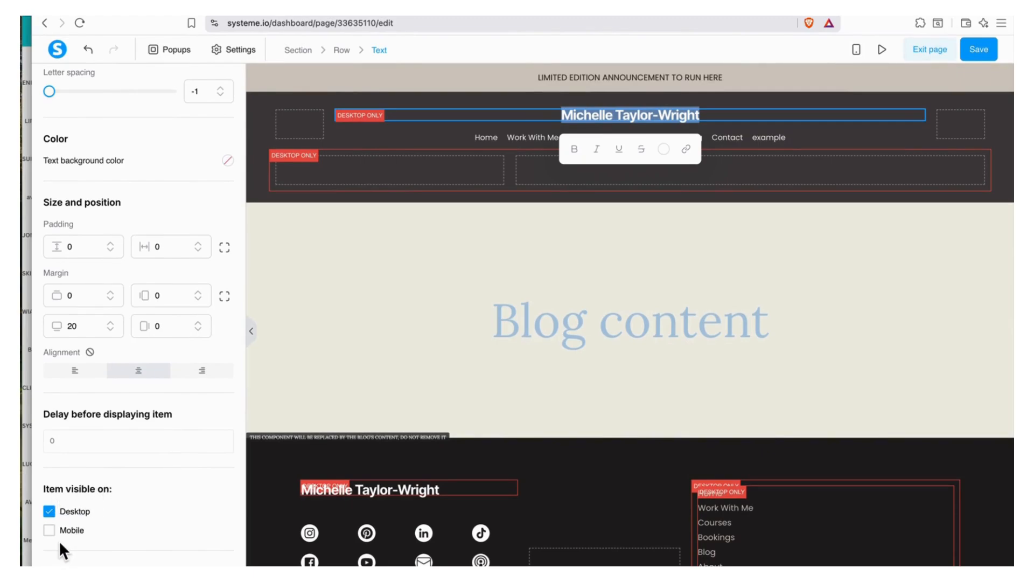
left_click(447, 140)
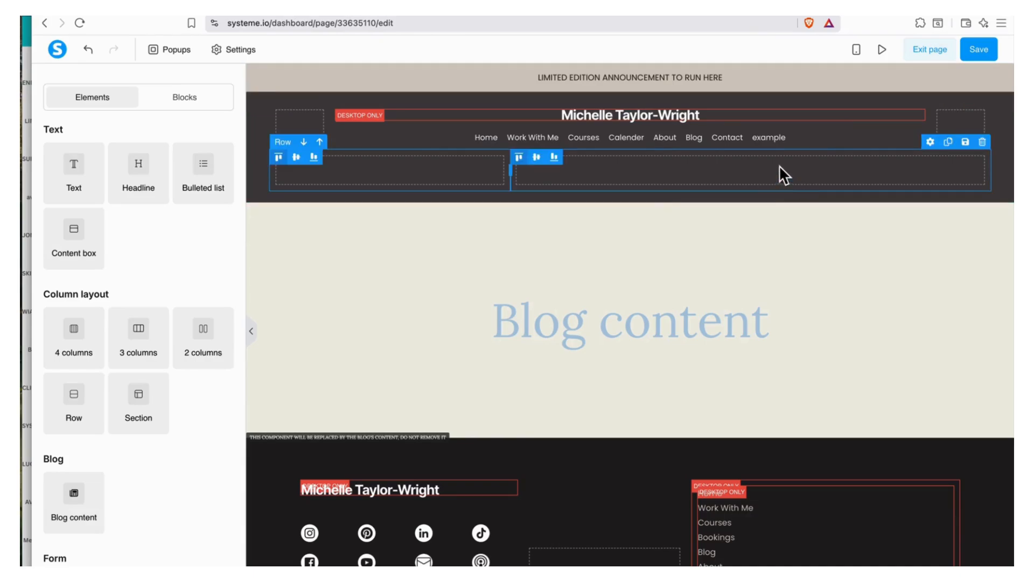
Step: Delete the empty two-column row beneath the header's navigation menu
left_click(984, 143)
left_click(624, 94)
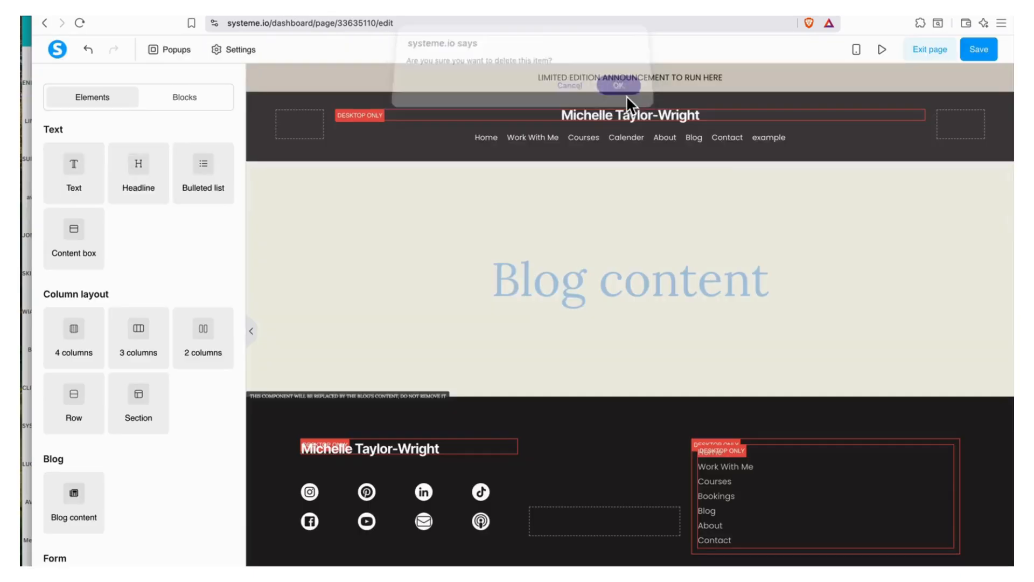
scroll(819, 351, "down", 1)
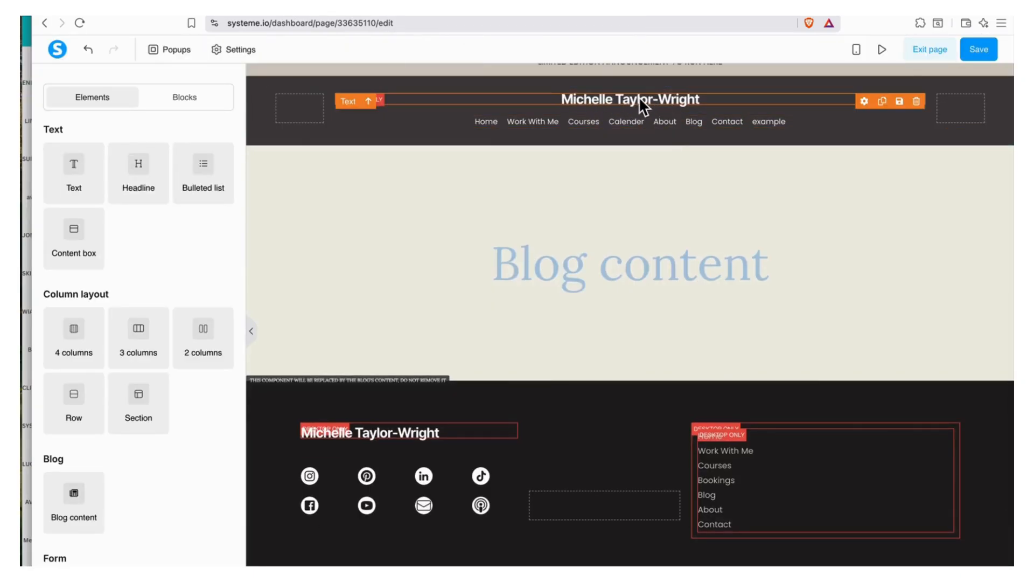
Step: Insert an image placeholder between the header's site title and menu and set its image size to 116
scroll(200, 464, "down", 6)
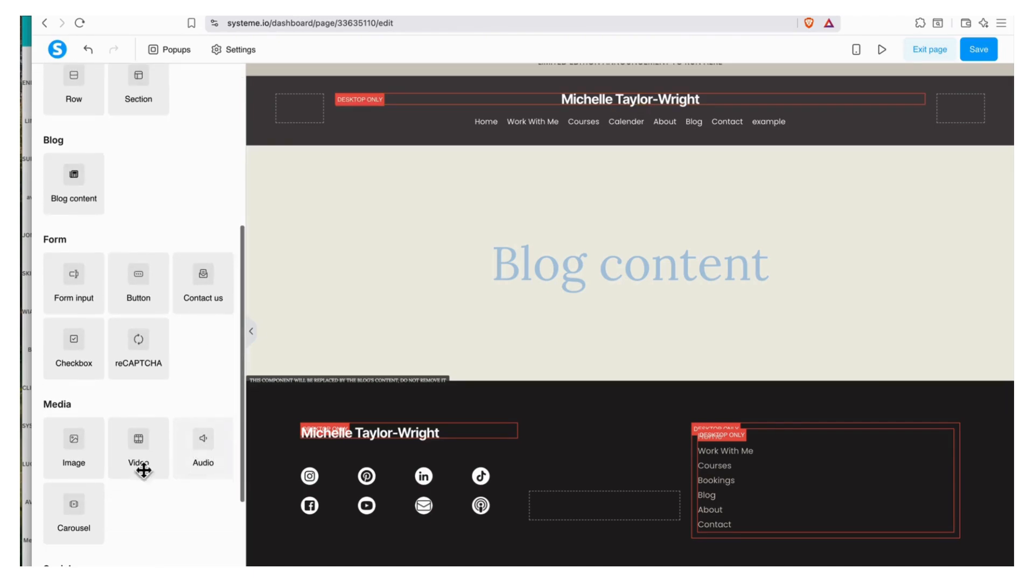
left_click_drag(74, 441, 627, 107)
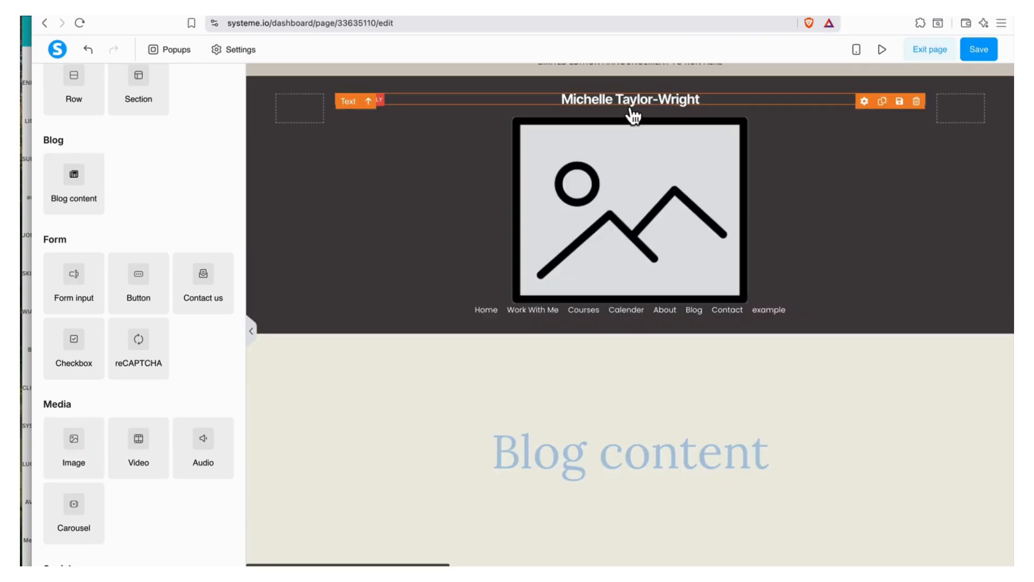
left_click(643, 179)
left_click_drag(172, 412, 65, 411)
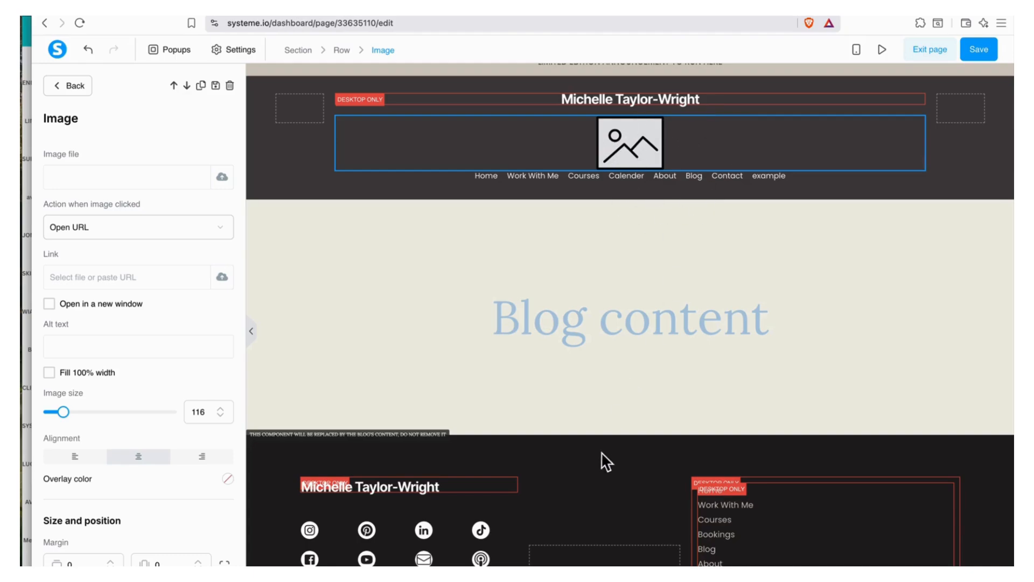
left_click(596, 478)
Step: Add a three-column row to the footer between the site title and the social media icons
scroll(597, 478, "down", 1)
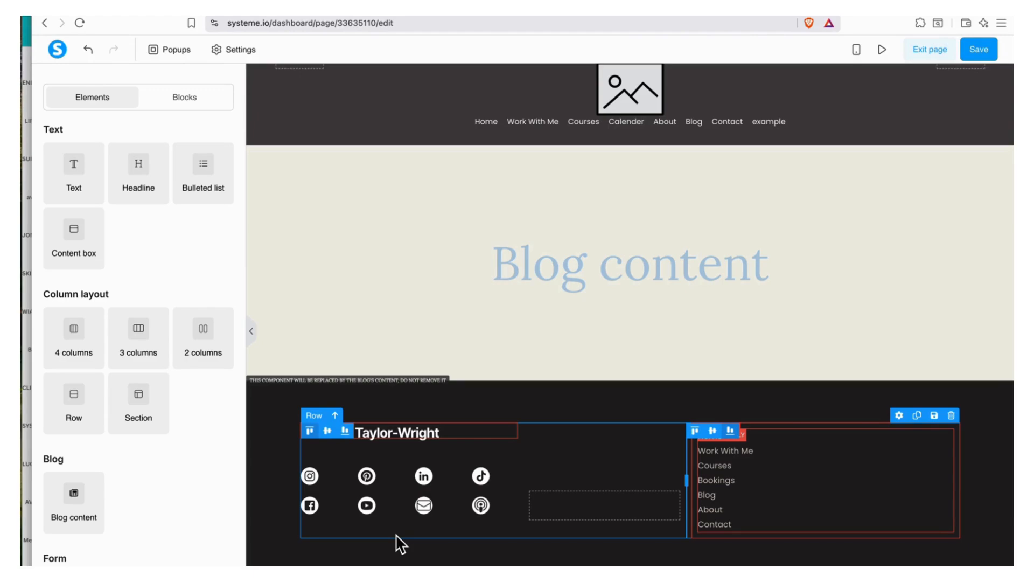
scroll(162, 431, "down", 1)
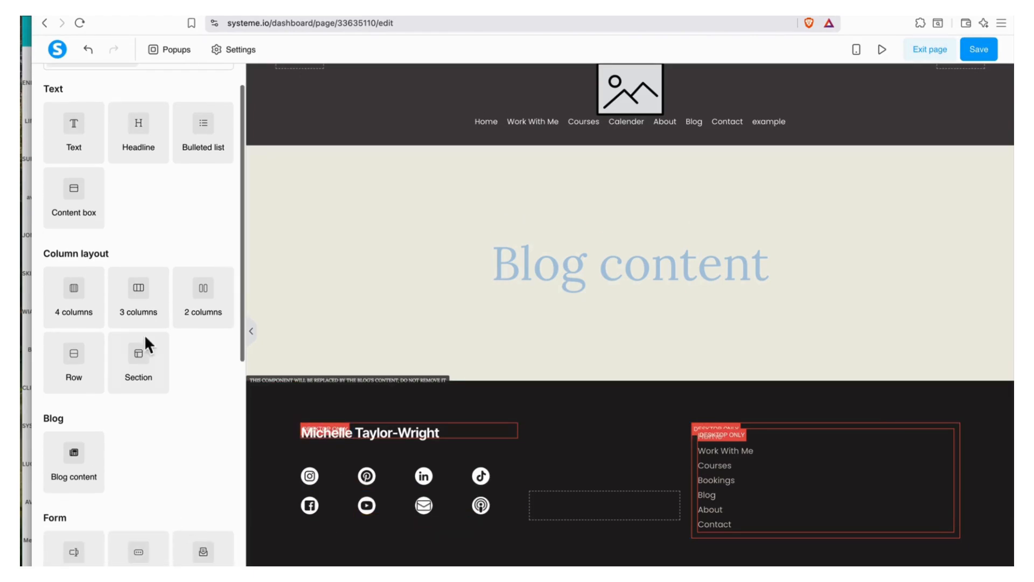
left_click_drag(132, 289, 383, 448)
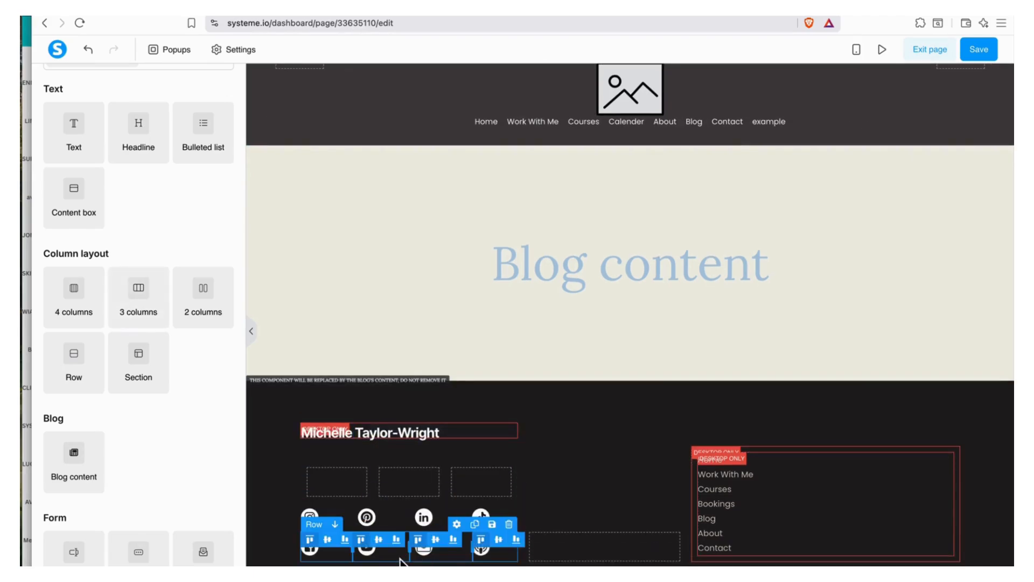
Step: Move the YouTube and Facebook icons into the first and second columns of the footer's new three-column row
left_click_drag(370, 554, 357, 485)
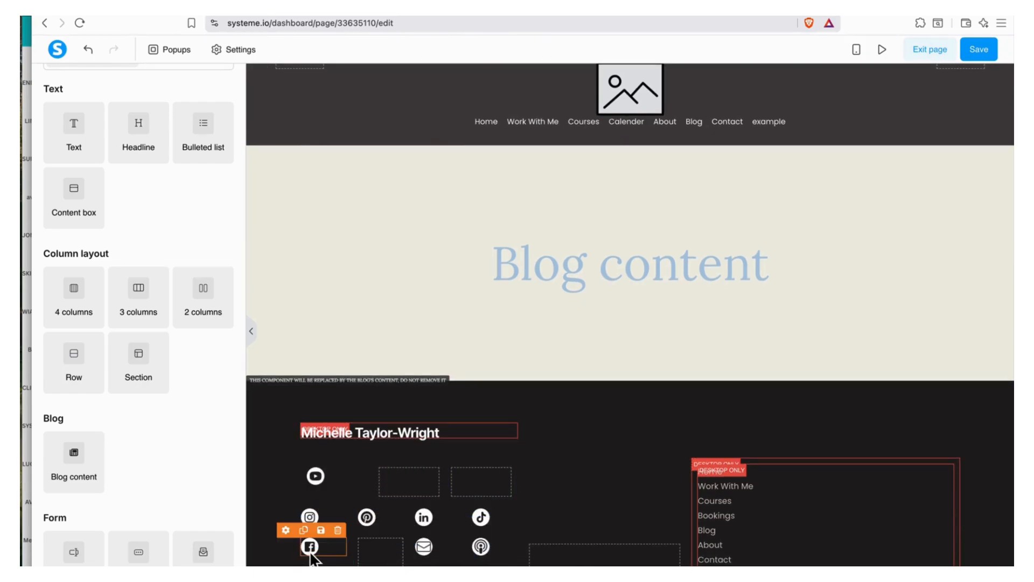
left_click_drag(311, 555, 384, 491)
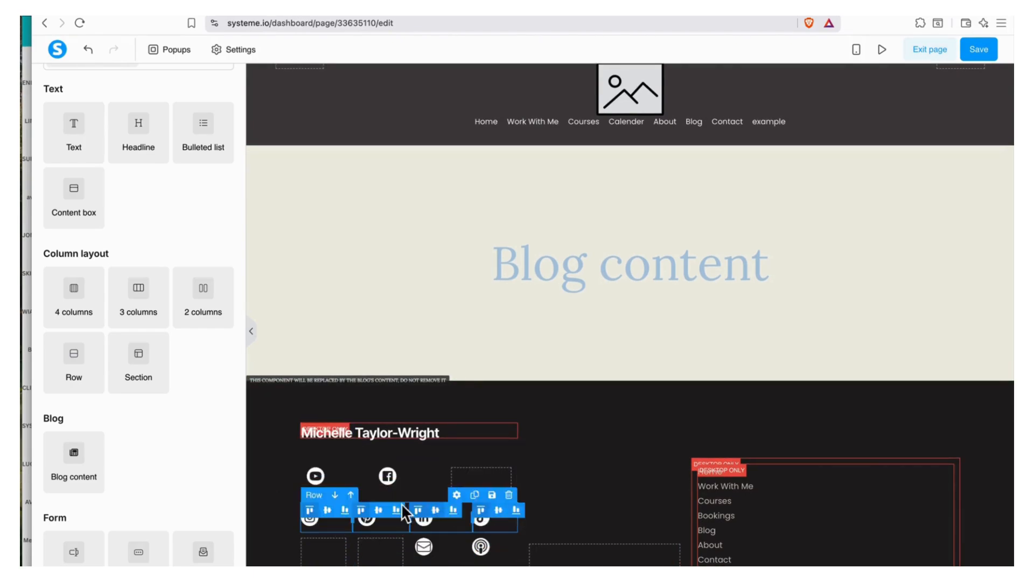
Step: Examine the YouTube icon's click action and link settings, and the typography settings of the footer's site title
left_click(318, 483)
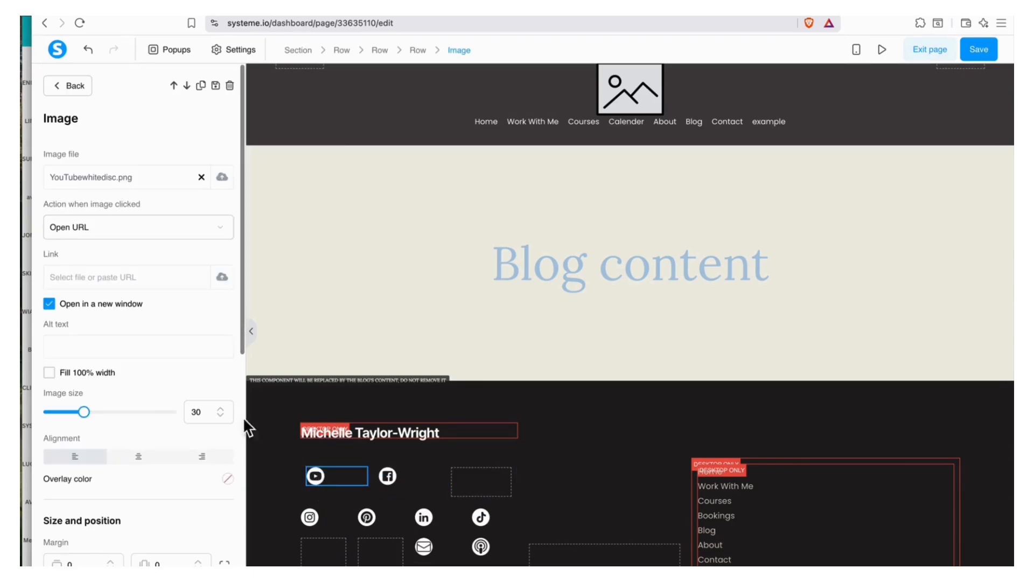
left_click(133, 242)
left_click(132, 235)
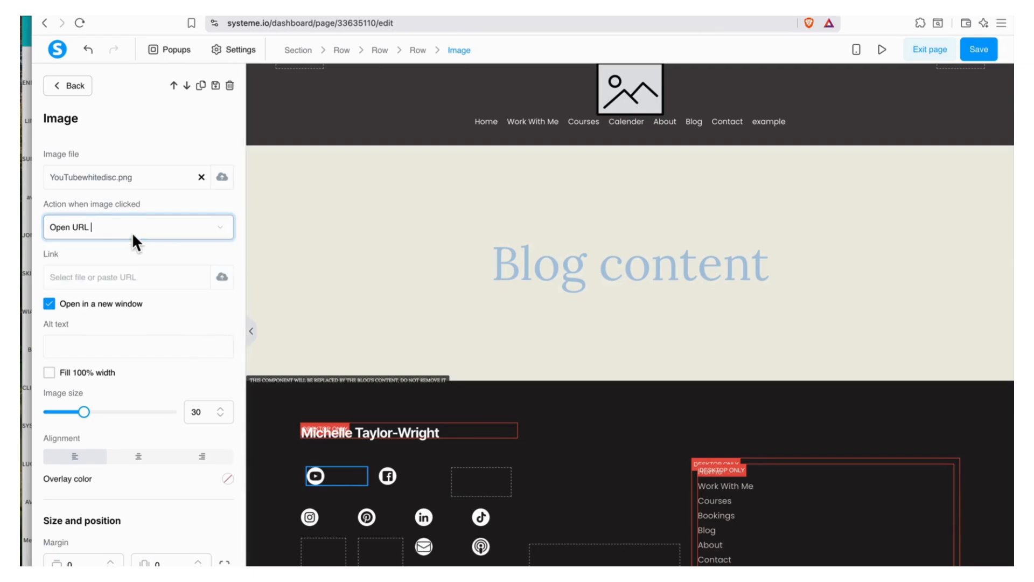
left_click(124, 278)
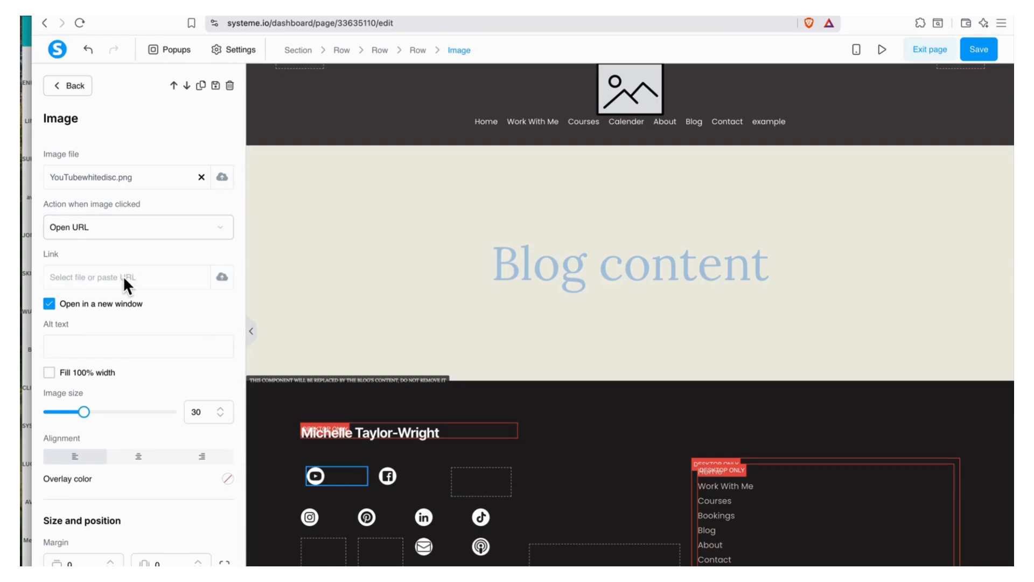
left_click(595, 451)
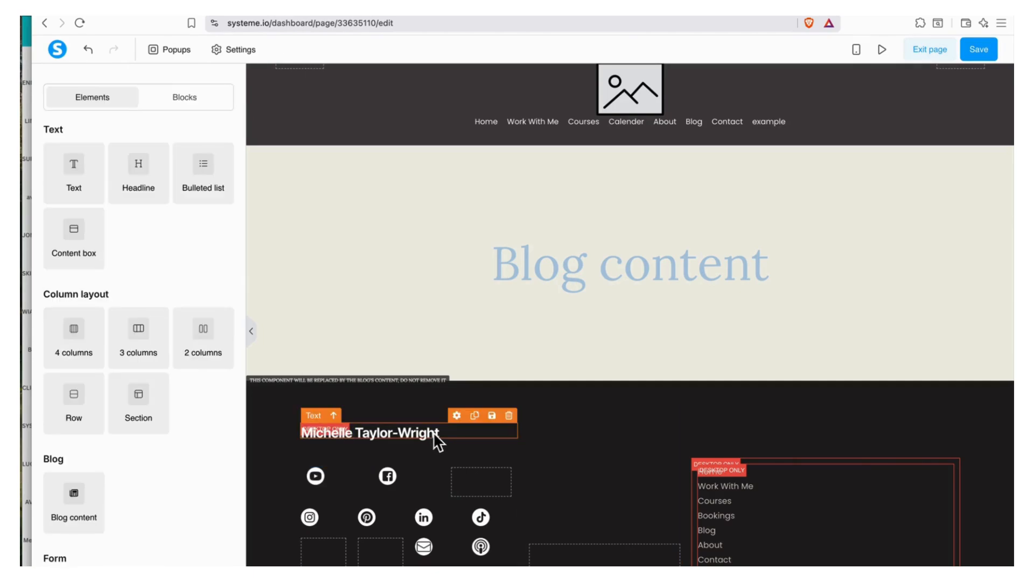
left_click(433, 432)
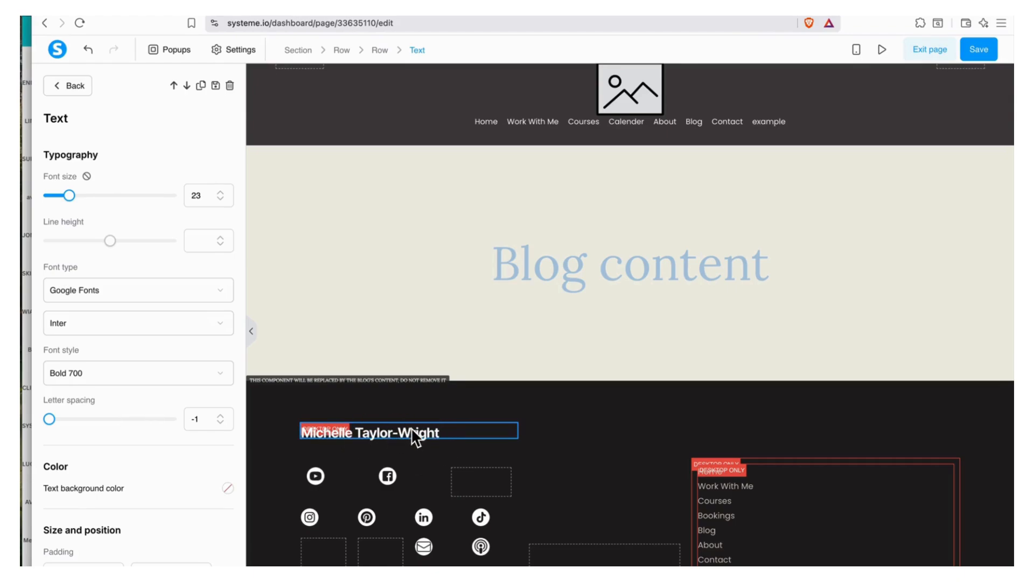
left_click(619, 466)
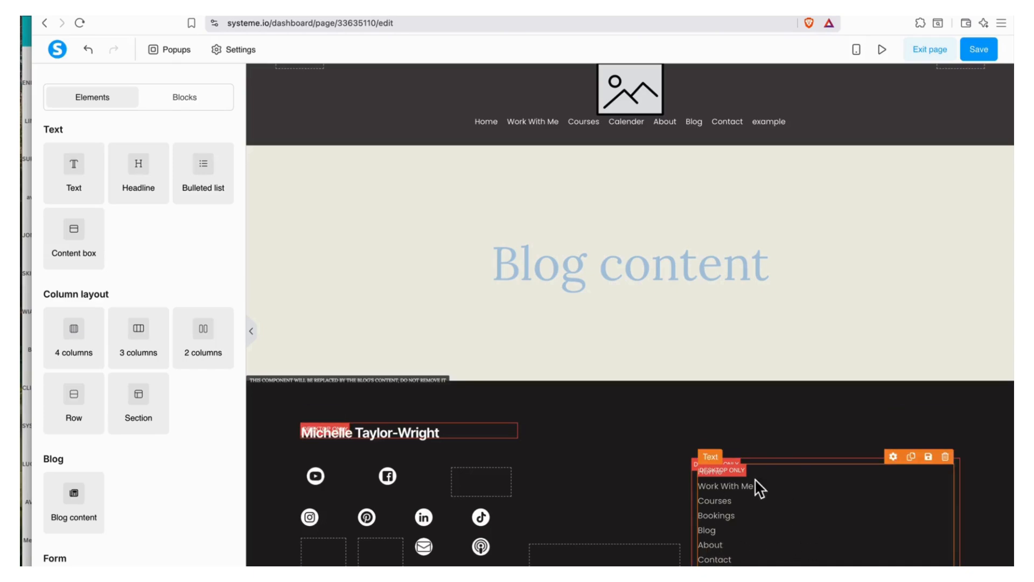